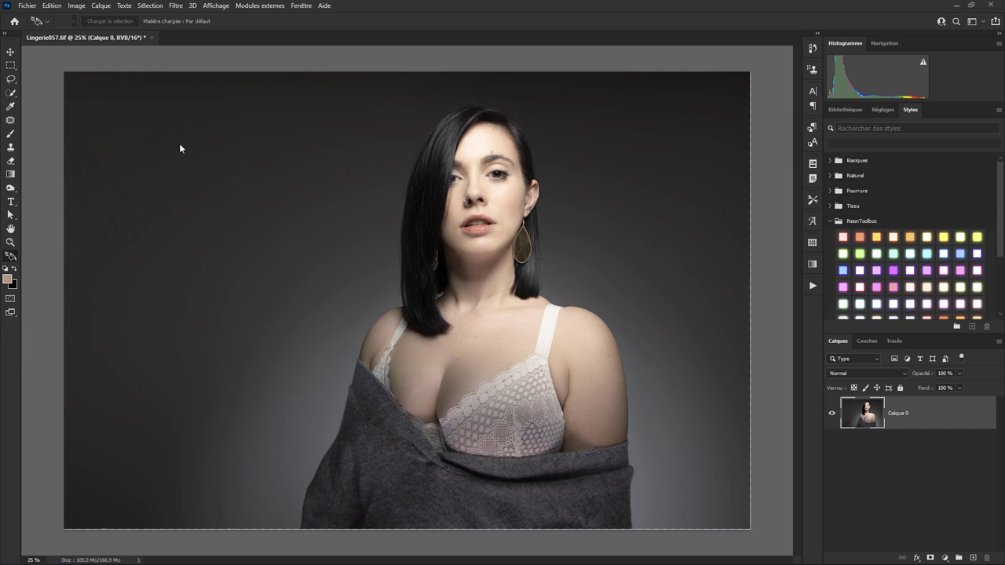
Step: Switch the workspace layout to Photographie from the Fenêtre menu
{"action": "left_click", "coordinate": [302, 6]}
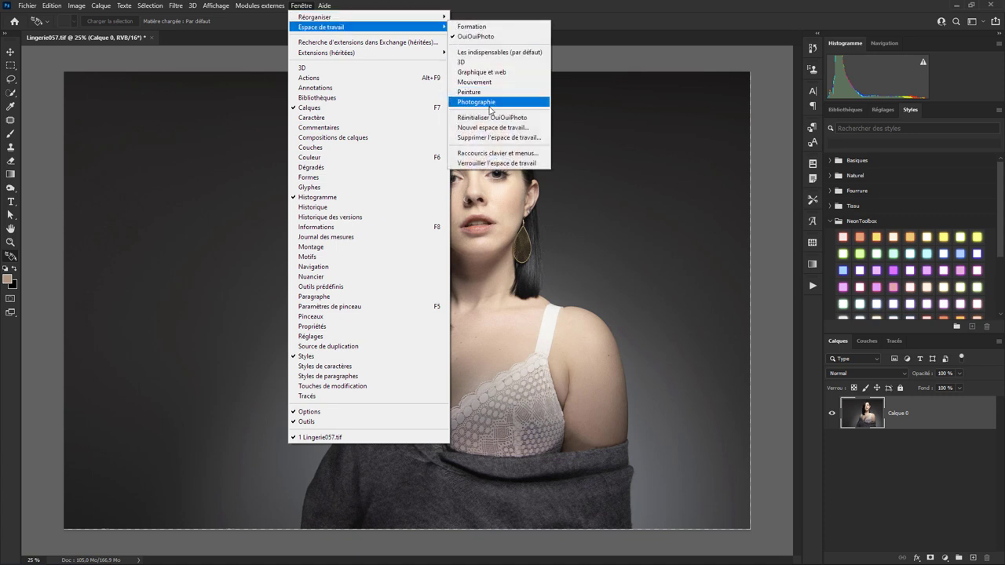
{"action": "mouse_move", "coordinate": [321, 27]}
{"action": "left_click", "coordinate": [489, 101]}
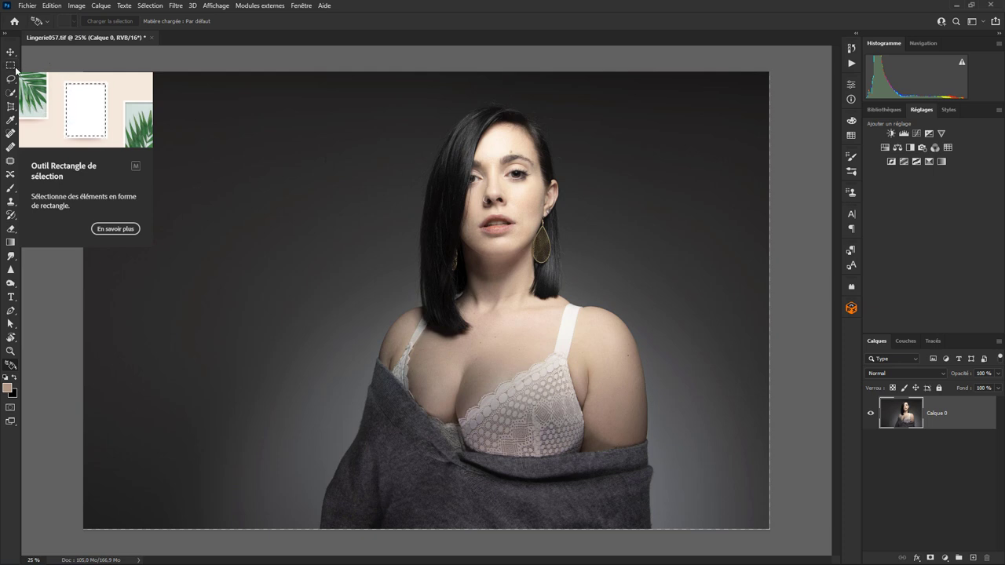
Step: Browse the selection tool flyouts, then settle on the Perspective Crop tool
{"action": "mouse_move", "coordinate": [15, 70]}
{"action": "left_mouse_down"}
{"action": "mouse_move", "coordinate": [42, 75]}
{"action": "mouse_move", "coordinate": [26, 83]}
{"action": "left_mouse_up"}
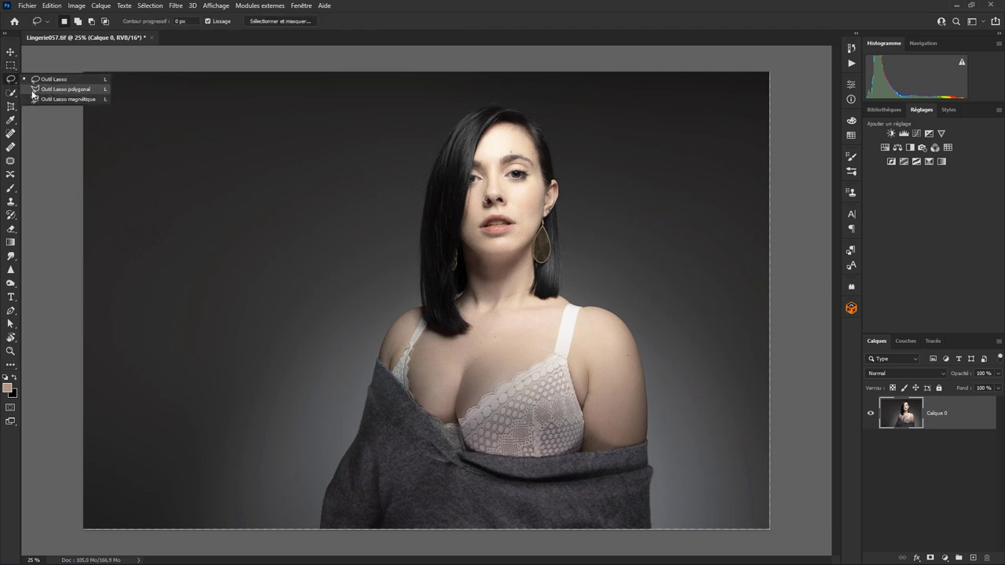
{"action": "left_click", "coordinate": [12, 94]}
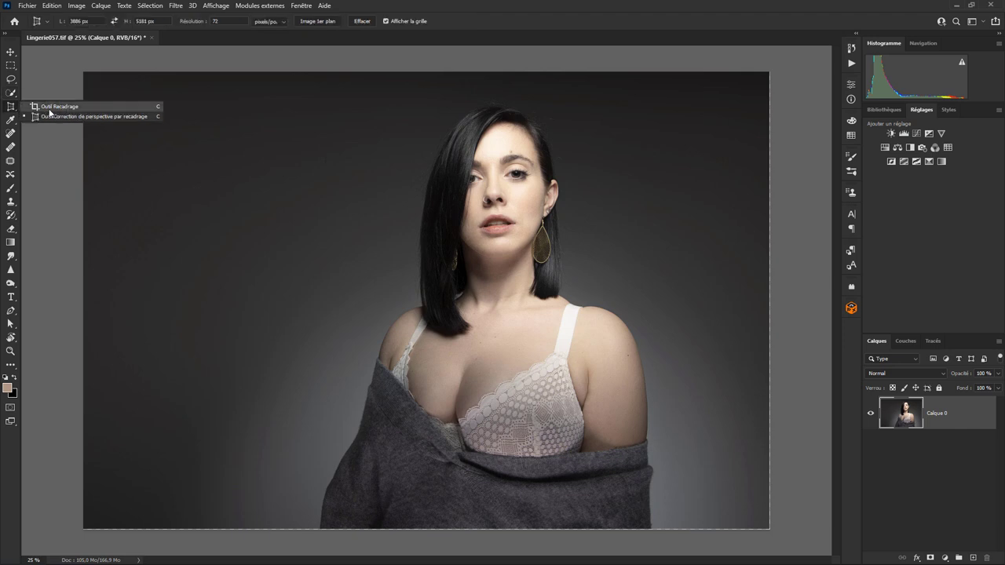
{"action": "left_click", "coordinate": [13, 110]}
{"action": "right_click", "coordinate": [16, 112]}
{"action": "left_click", "coordinate": [46, 115]}
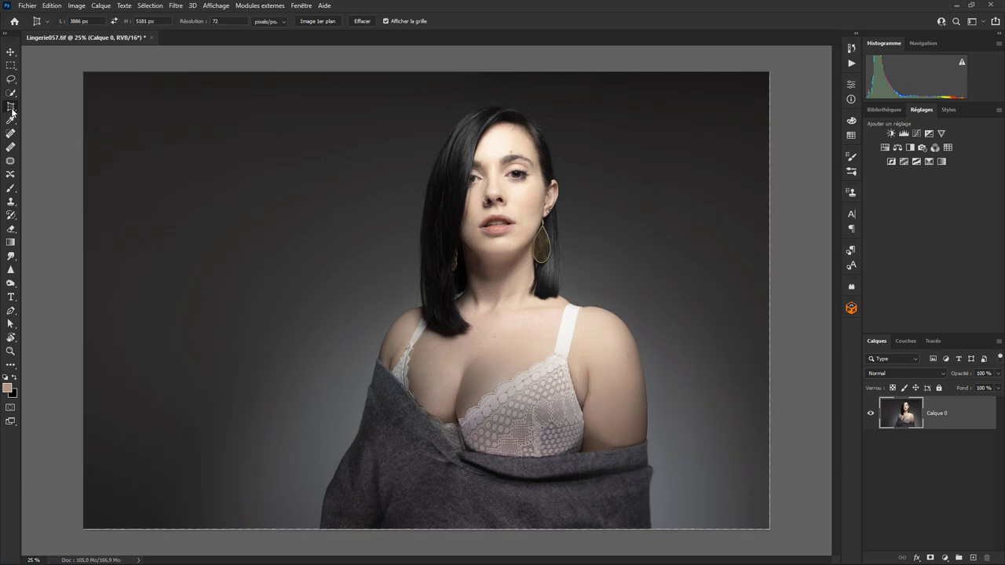
{"action": "right_click", "coordinate": [12, 113]}
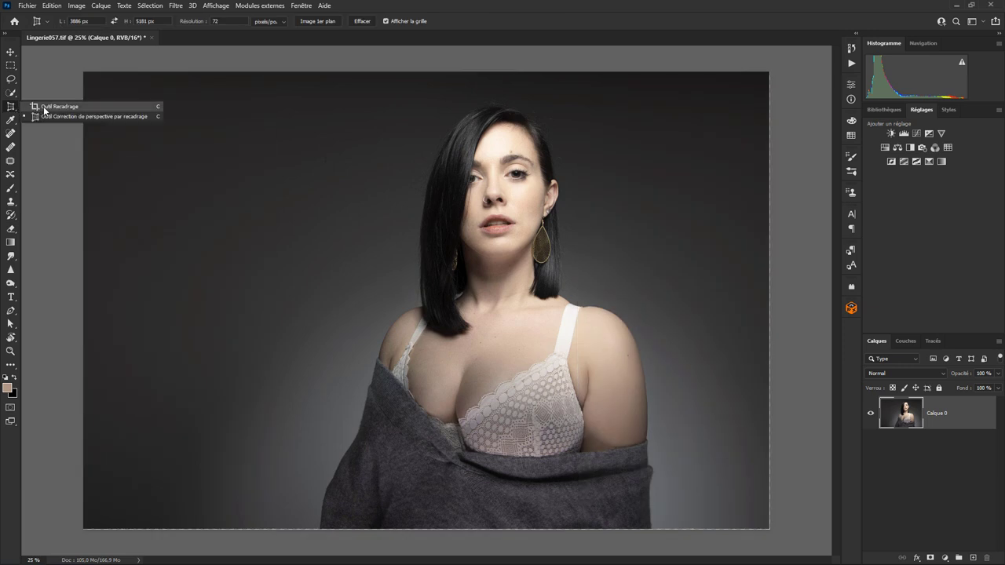
{"action": "left_click", "coordinate": [45, 108]}
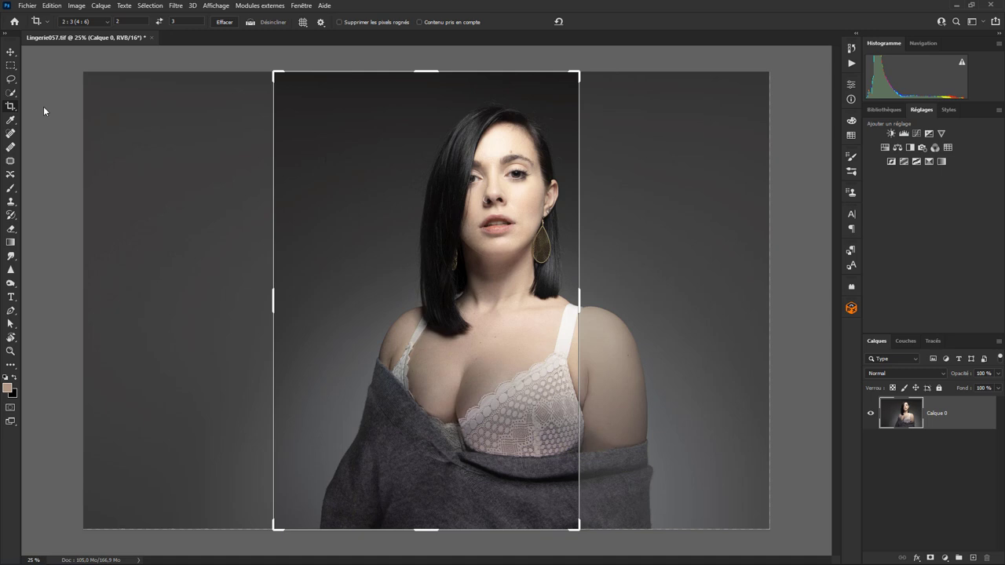
{"action": "right_click", "coordinate": [12, 109]}
{"action": "left_click", "coordinate": [40, 116]}
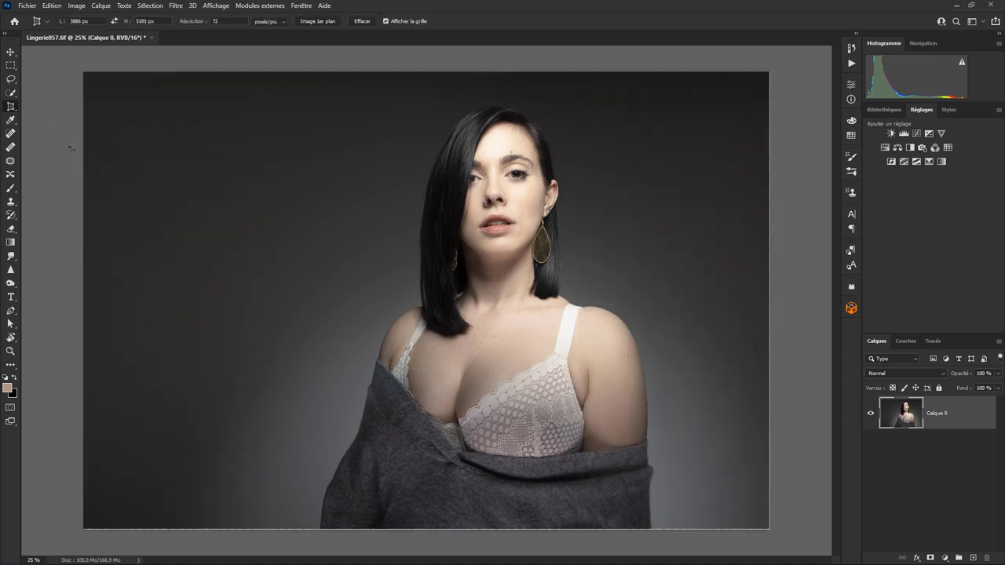
{"action": "left_click_drag", "start_coordinate": [100, 90], "coordinate": [729, 505]}
{"action": "left_click_drag", "start_coordinate": [730, 89], "coordinate": [676, 89]}
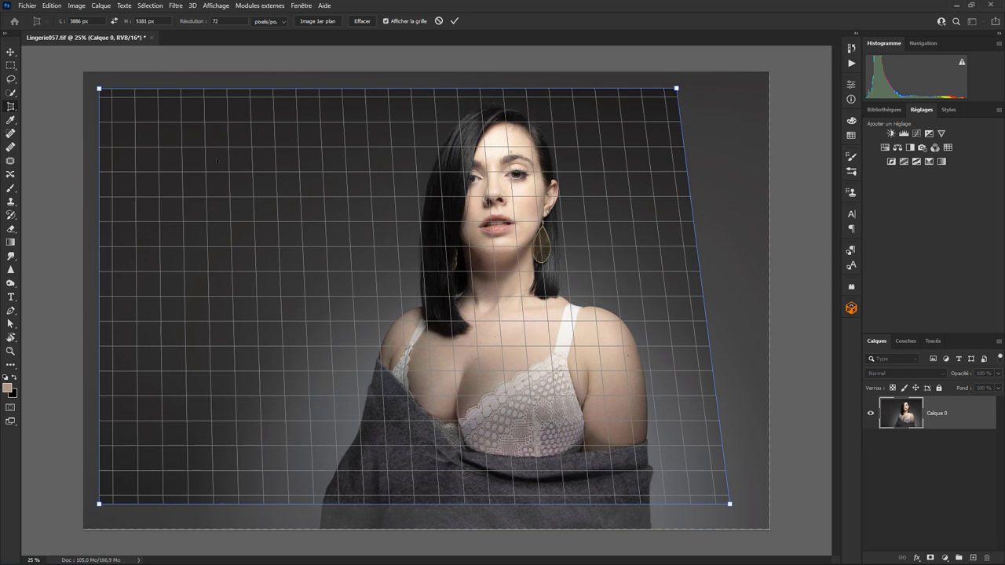
{"action": "mouse_move", "coordinate": [100, 90]}
{"action": "left_mouse_down"}
{"action": "mouse_move", "coordinate": [191, 84]}
{"action": "mouse_move", "coordinate": [187, 150]}
{"action": "left_mouse_up"}
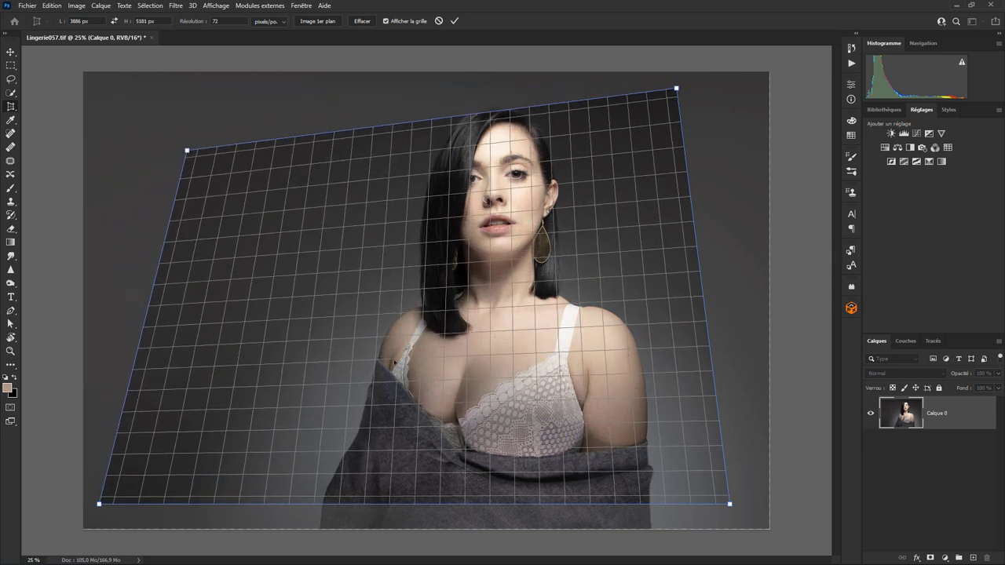
{"action": "key", "text": "Return"}
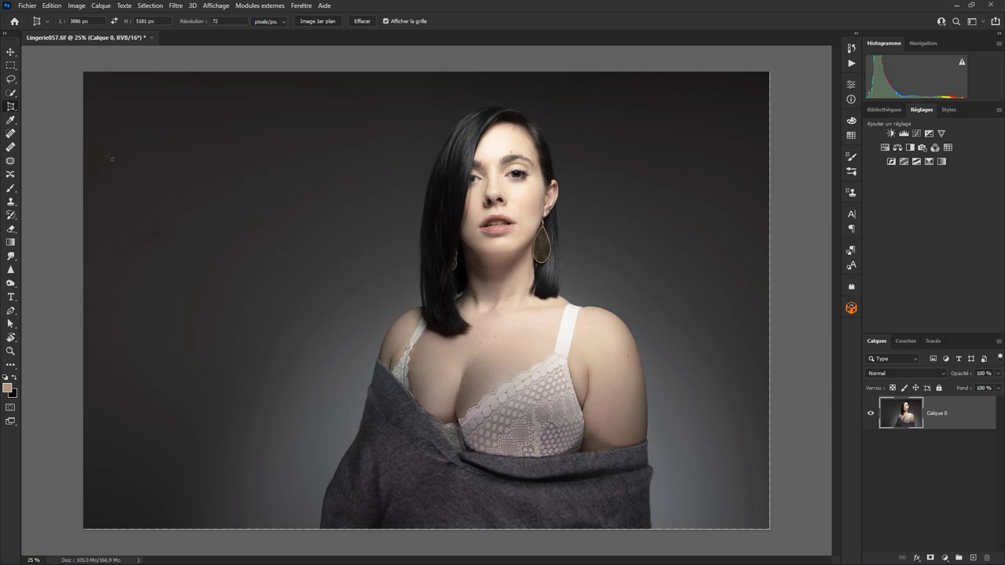
Step: Pick the Eyedropper, then zoom in twice and pan to the nose ring above the lips
{"action": "left_click", "coordinate": [11, 120]}
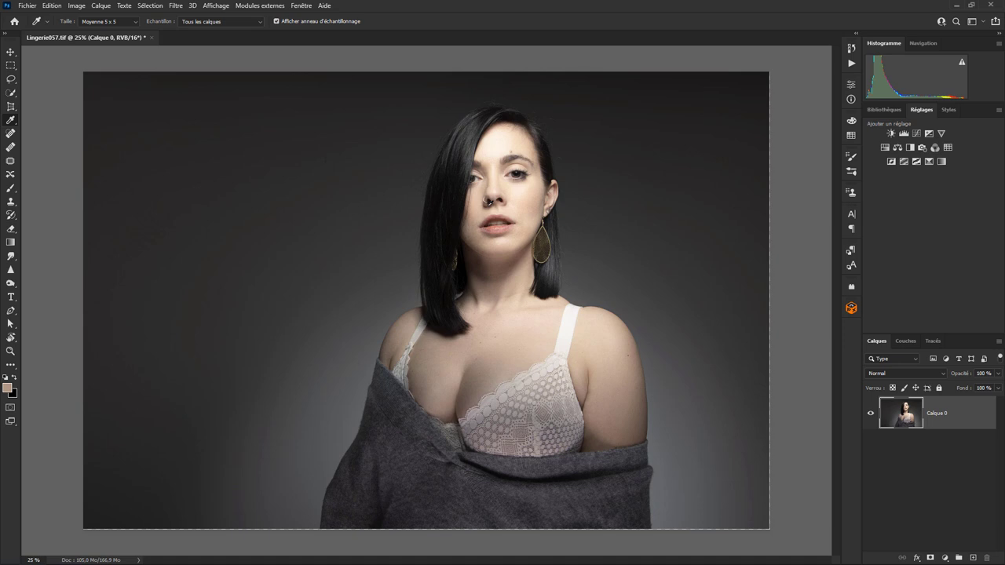
{"action": "key", "text": "ctrl+plus"}
{"action": "key", "text": "ctrl+plus"}
{"action": "key", "text": "ctrl+plus"}
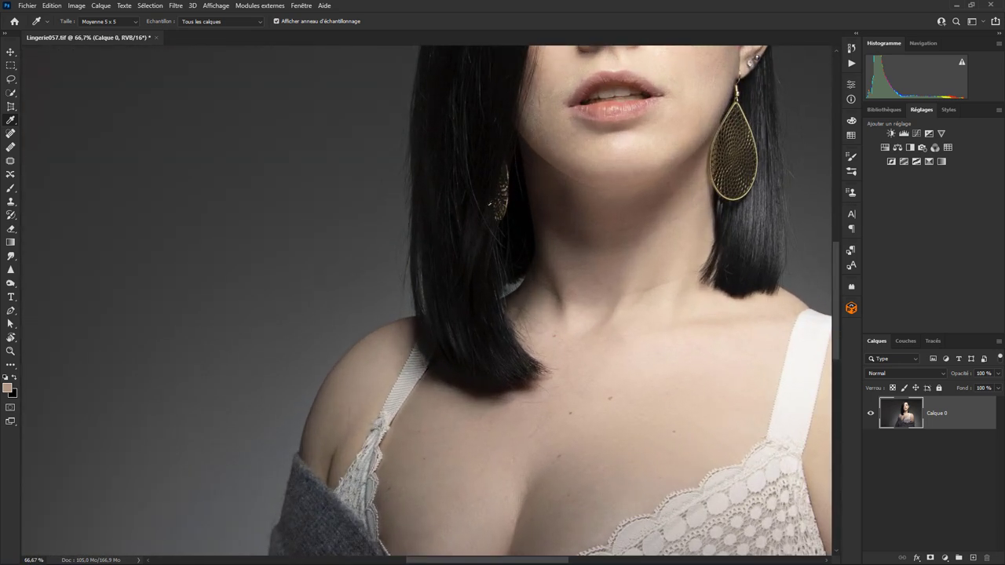
{"action": "left_click_drag", "start_coordinate": [579, 140], "coordinate": [508, 344]}
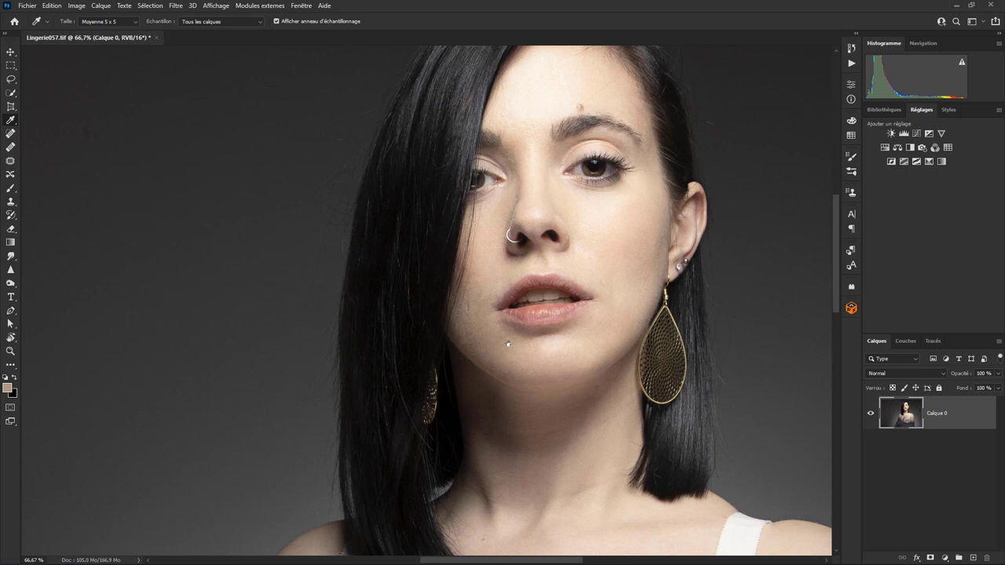
{"action": "key", "text": "ctrl+plus"}
{"action": "key", "text": "ctrl+plus"}
{"action": "key", "text": "ctrl+plus"}
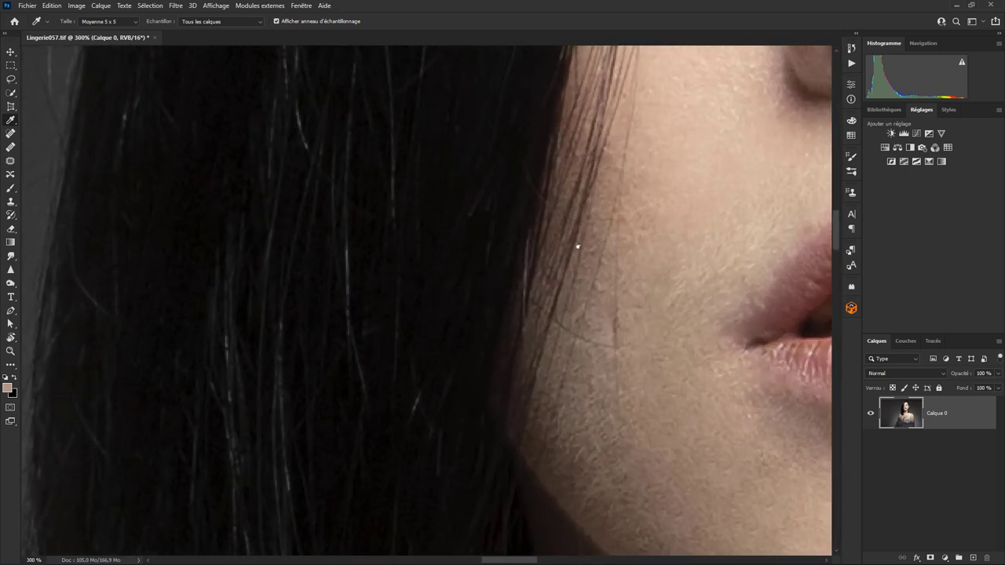
{"action": "left_click_drag", "start_coordinate": [578, 246], "coordinate": [339, 328]}
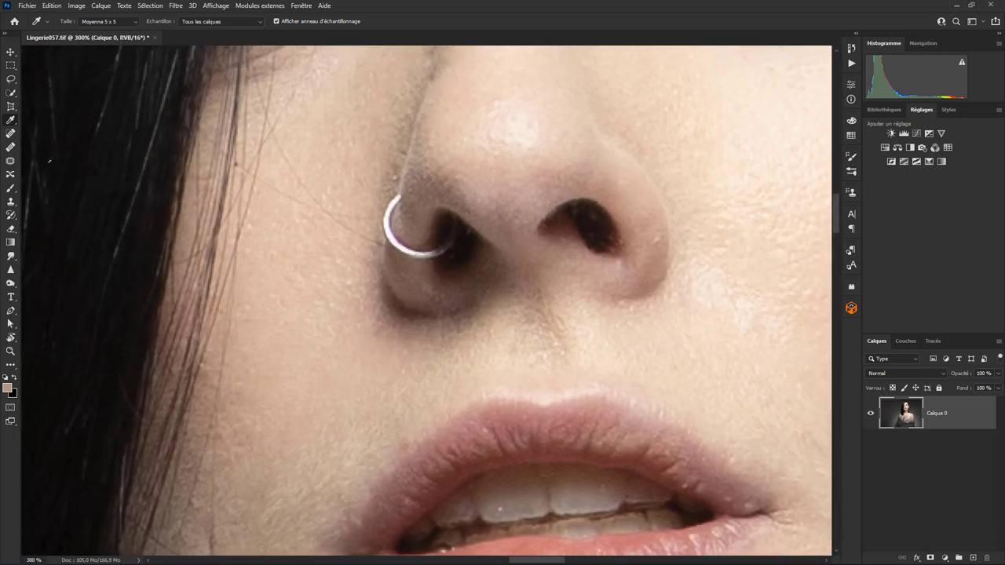
Step: Set the Spot Healing Brush to a soft 24 px tip
{"action": "left_click", "coordinate": [10, 133]}
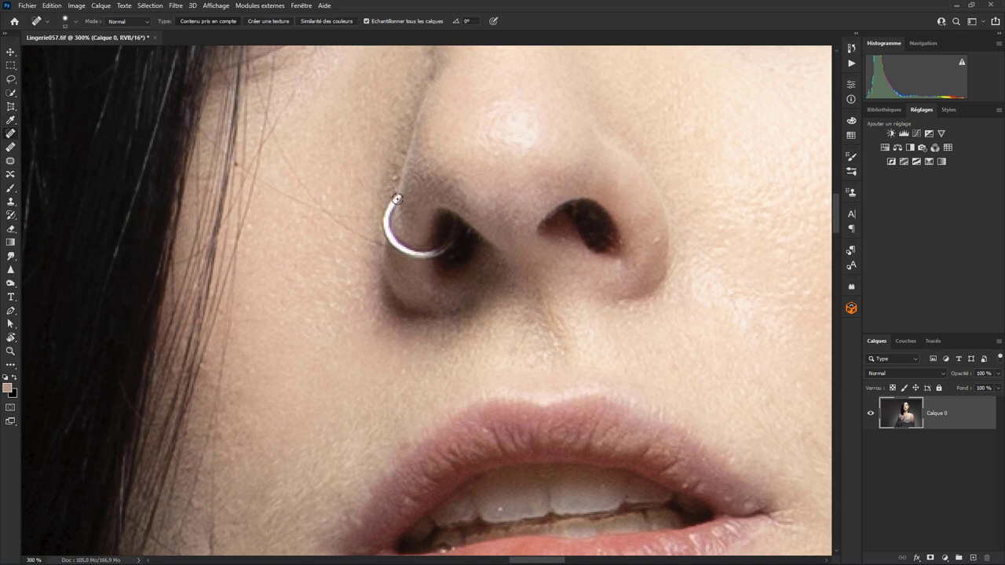
{"action": "left_click", "coordinate": [74, 22]}
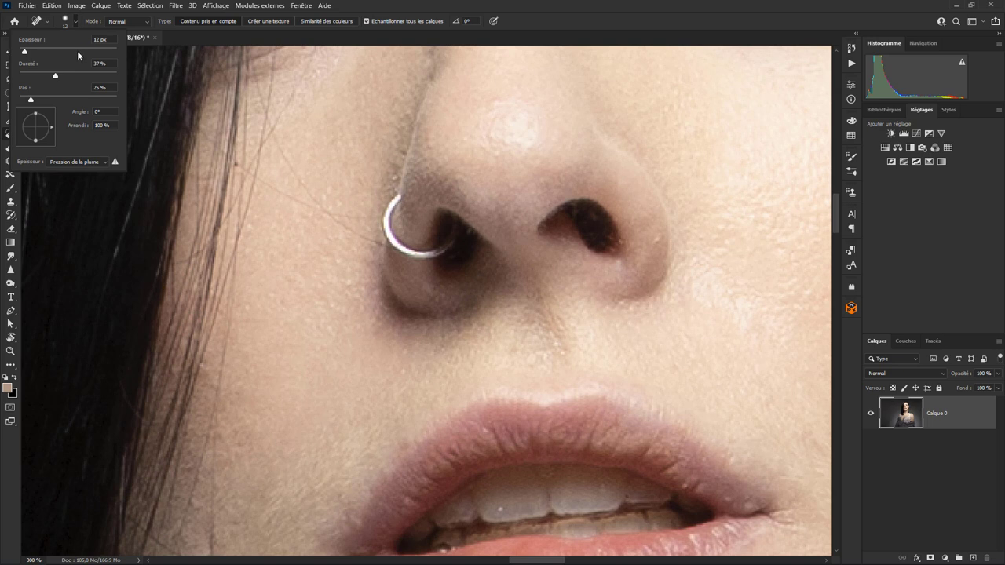
{"action": "left_click_drag", "start_coordinate": [58, 79], "coordinate": [44, 79]}
{"action": "left_click_drag", "start_coordinate": [24, 51], "coordinate": [34, 51]}
{"action": "left_click_drag", "start_coordinate": [34, 51], "coordinate": [32, 51]}
{"action": "left_click", "coordinate": [397, 198]}
Step: Spot-heal over the nose ring, then undo the removal
{"action": "mouse_move", "coordinate": [398, 198]}
{"action": "left_mouse_down"}
{"action": "mouse_move", "coordinate": [407, 249]}
{"action": "mouse_move", "coordinate": [452, 242]}
{"action": "left_mouse_up"}
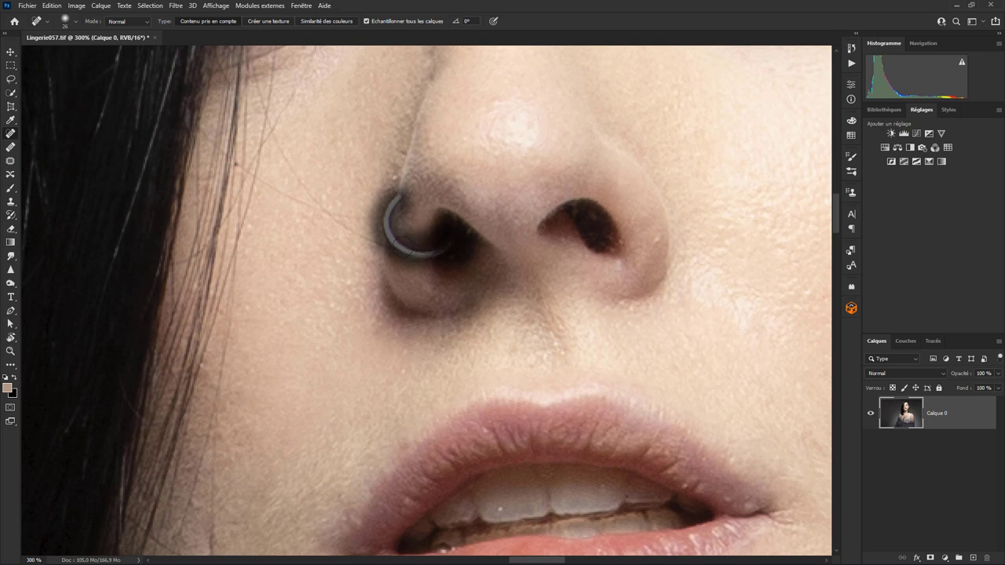
{"action": "left_click_drag", "start_coordinate": [398, 195], "coordinate": [390, 202]}
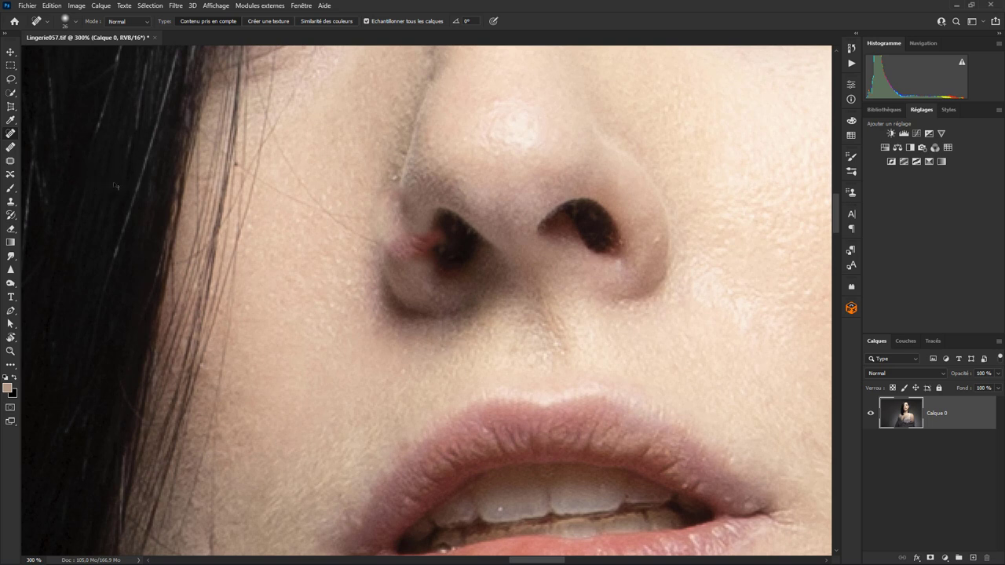
{"action": "key", "text": "ctrl+z"}
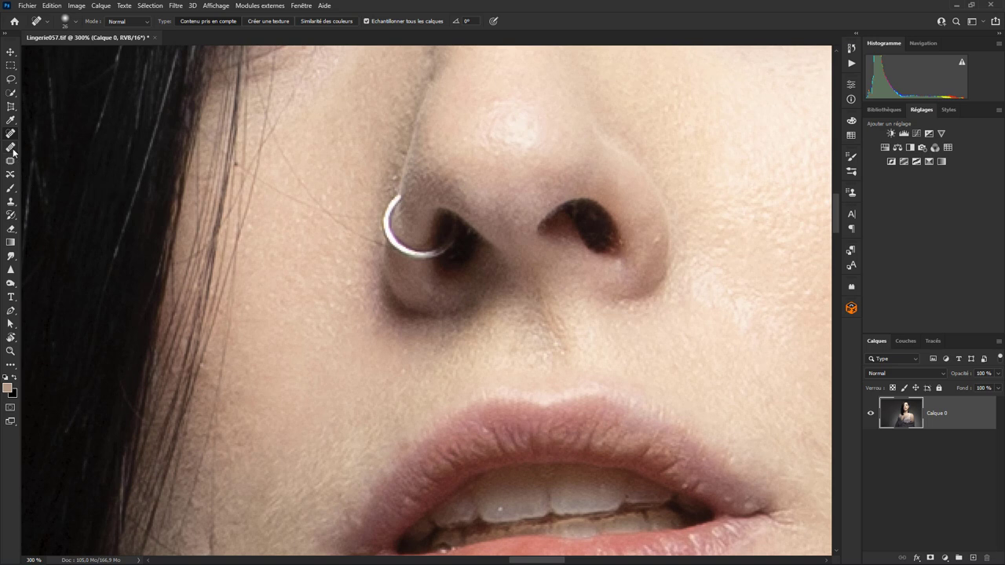
Step: With the Healing Brush, sample cheek skin and heal away the nose ring, then undo
{"action": "left_click", "coordinate": [12, 148]}
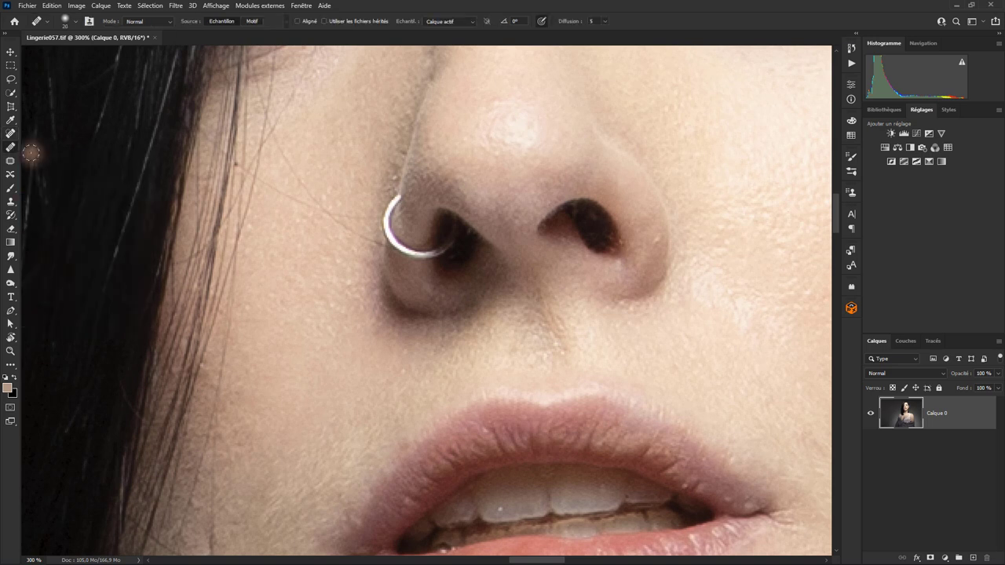
{"action": "left_click", "coordinate": [267, 207]}
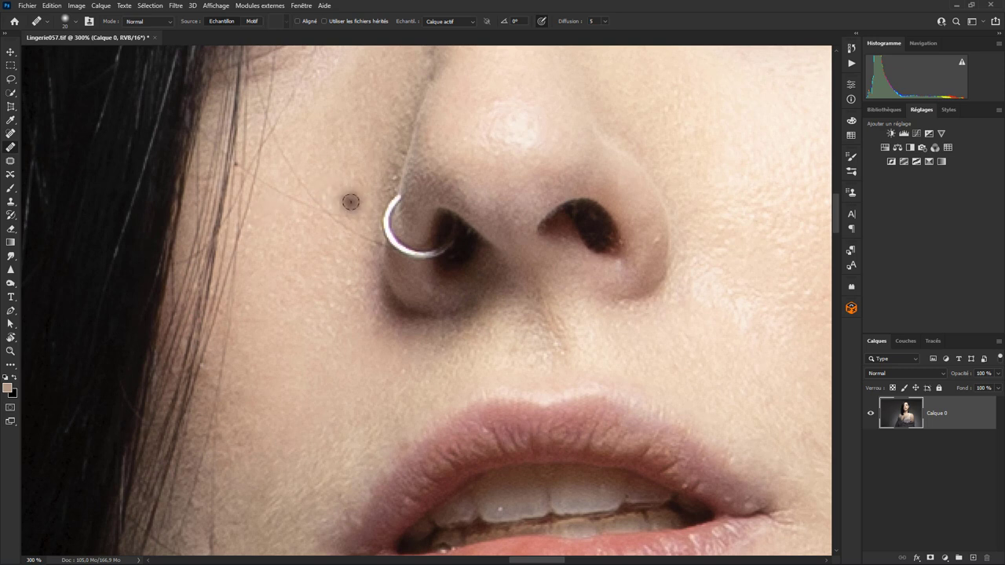
{"action": "left_click", "coordinate": [350, 203]}
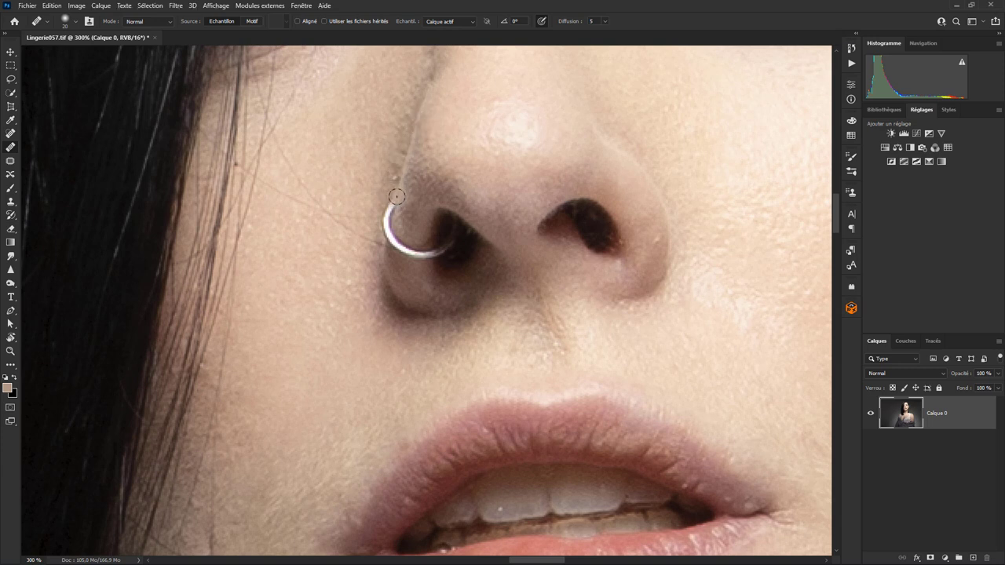
{"action": "mouse_move", "coordinate": [399, 199]}
{"action": "left_mouse_down"}
{"action": "mouse_move", "coordinate": [408, 251]}
{"action": "mouse_move", "coordinate": [405, 231]}
{"action": "left_mouse_up"}
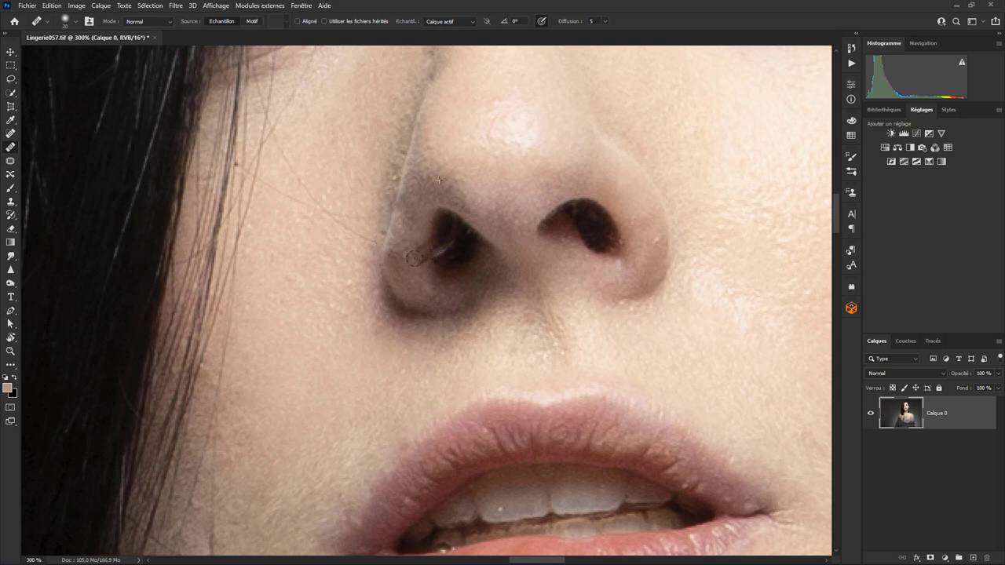
{"action": "mouse_move", "coordinate": [431, 253]}
{"action": "left_mouse_down"}
{"action": "mouse_move", "coordinate": [415, 287]}
{"action": "mouse_move", "coordinate": [413, 264]}
{"action": "left_mouse_up"}
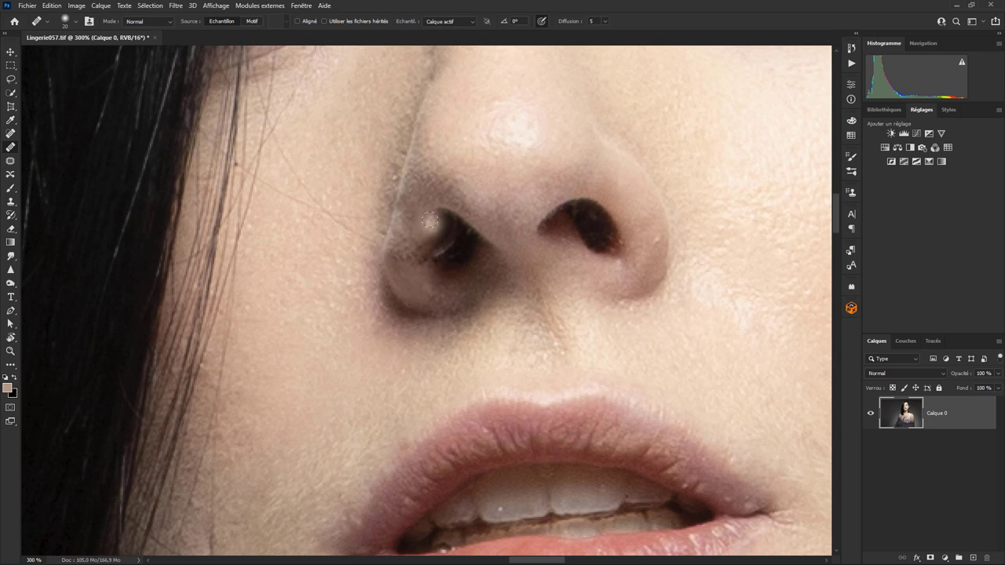
{"action": "key", "text": "ctrl+z"}
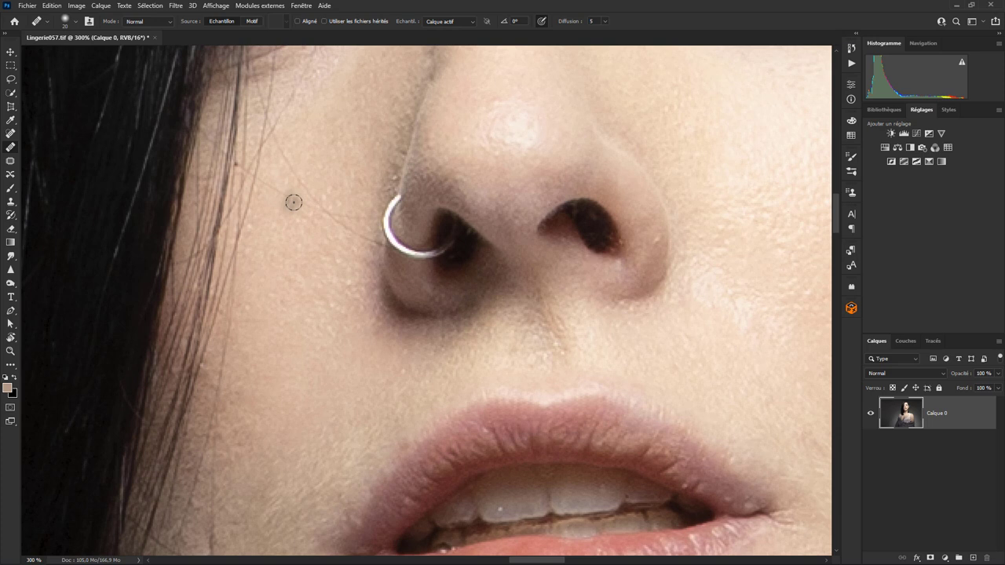
Step: Set the Clone Stamp brush to 20 px and clone skin over the nose ring
{"action": "left_click", "coordinate": [11, 202]}
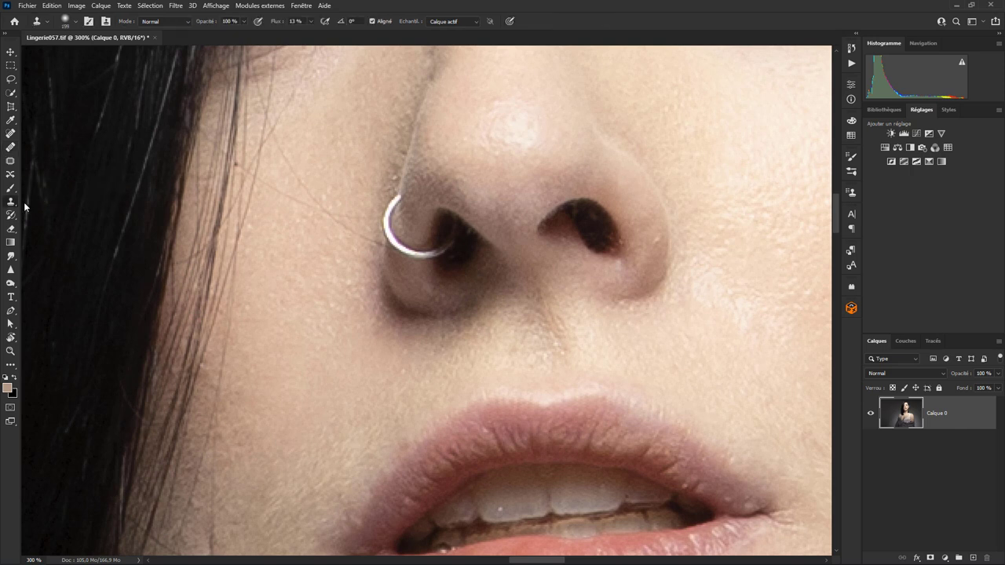
{"action": "left_click", "coordinate": [75, 25]}
{"action": "left_click_drag", "start_coordinate": [110, 56], "coordinate": [66, 56]}
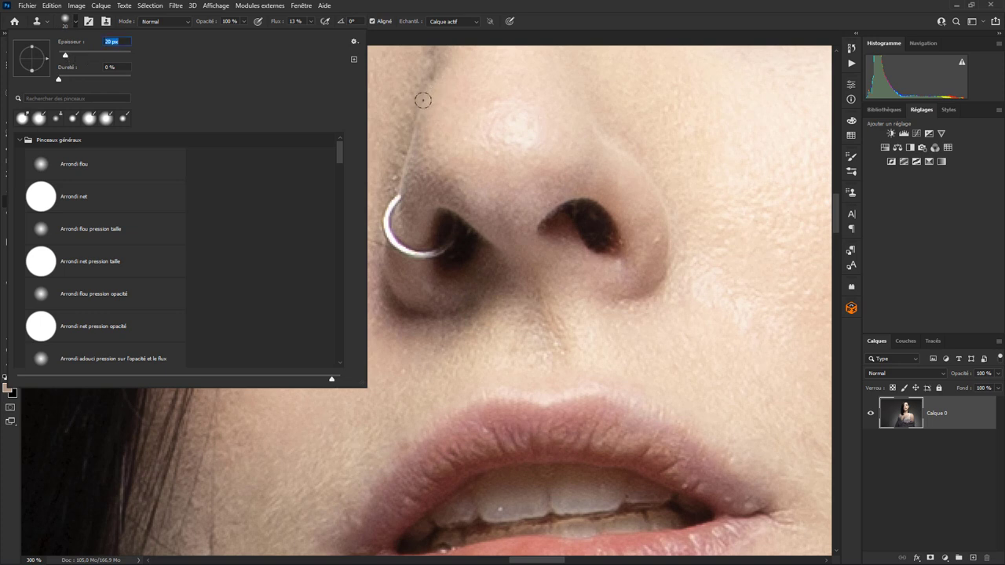
{"action": "key", "text": "Return"}
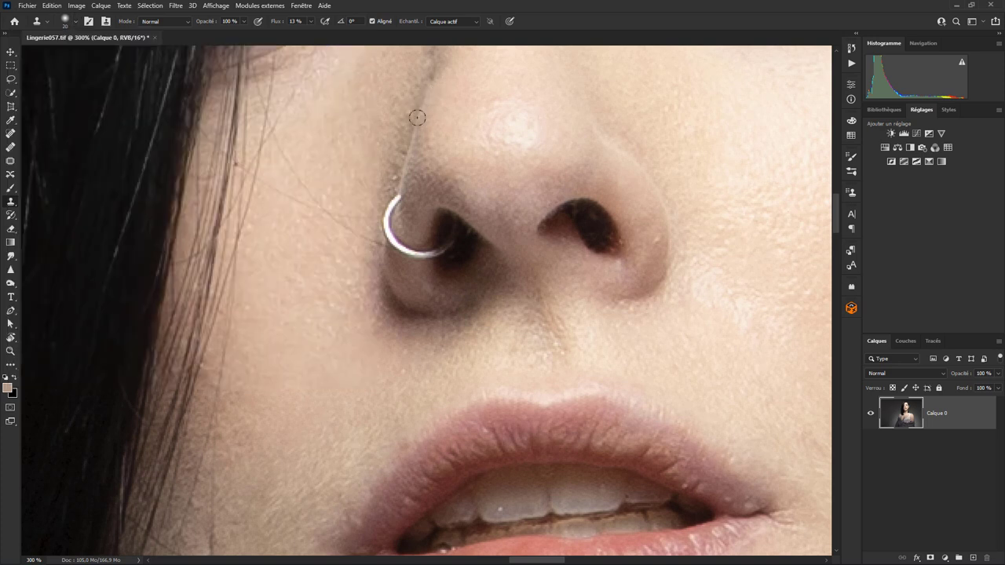
{"action": "left_click_drag", "start_coordinate": [396, 199], "coordinate": [392, 226]}
Step: Raise Clone Stamp flow to 100%, clone more skin over the ring, then undo it
{"action": "left_click", "coordinate": [311, 21]}
{"action": "left_click_drag", "start_coordinate": [315, 34], "coordinate": [354, 34]}
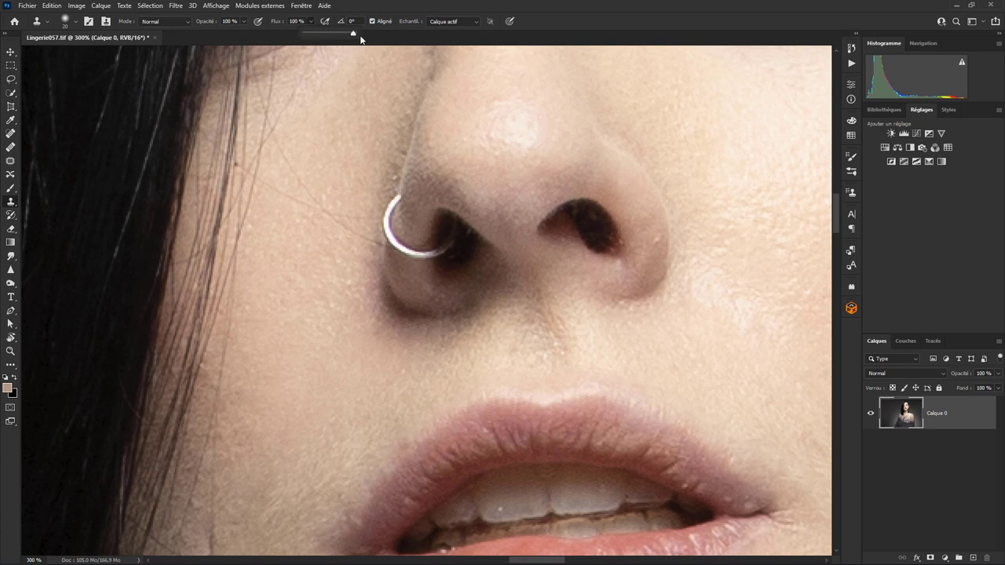
{"action": "left_click", "coordinate": [421, 110]}
{"action": "mouse_move", "coordinate": [398, 193]}
{"action": "left_mouse_down"}
{"action": "mouse_move", "coordinate": [414, 247]}
{"action": "mouse_move", "coordinate": [428, 250]}
{"action": "left_mouse_up"}
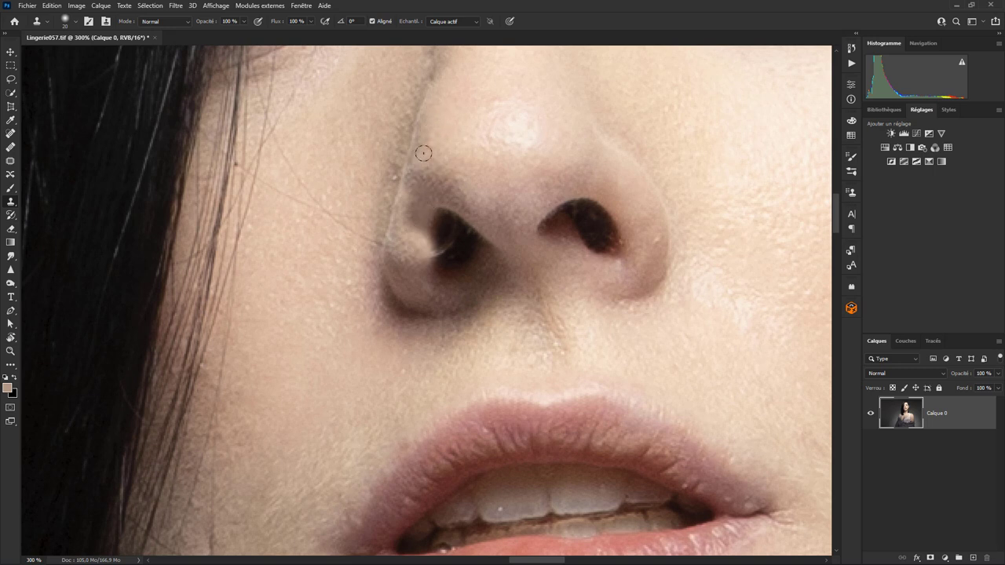
{"action": "mouse_move", "coordinate": [412, 188]}
{"action": "left_mouse_down"}
{"action": "mouse_move", "coordinate": [399, 215]}
{"action": "mouse_move", "coordinate": [410, 192]}
{"action": "left_mouse_up"}
{"action": "key", "text": "ctrl+z"}
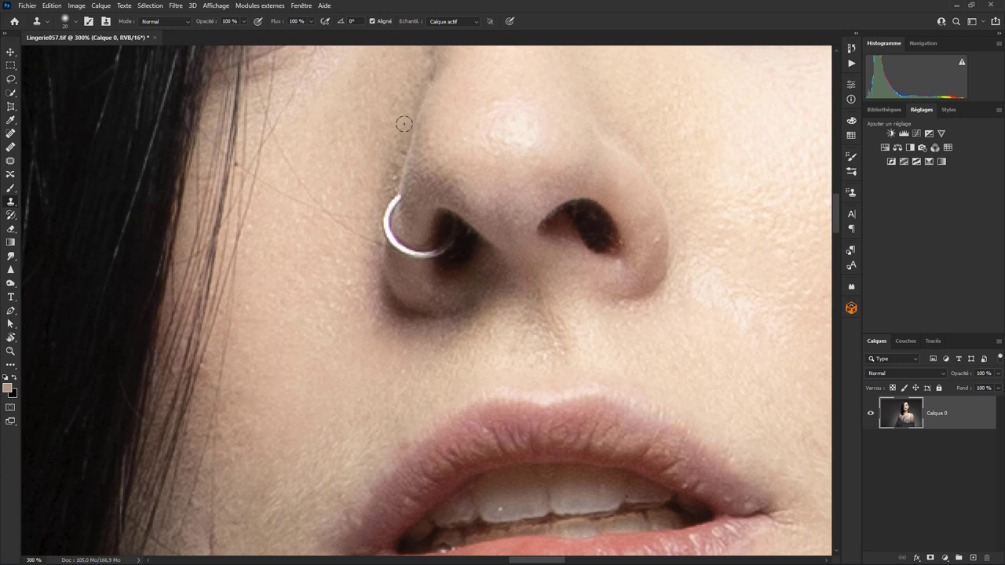
{"action": "left_click", "coordinate": [10, 146]}
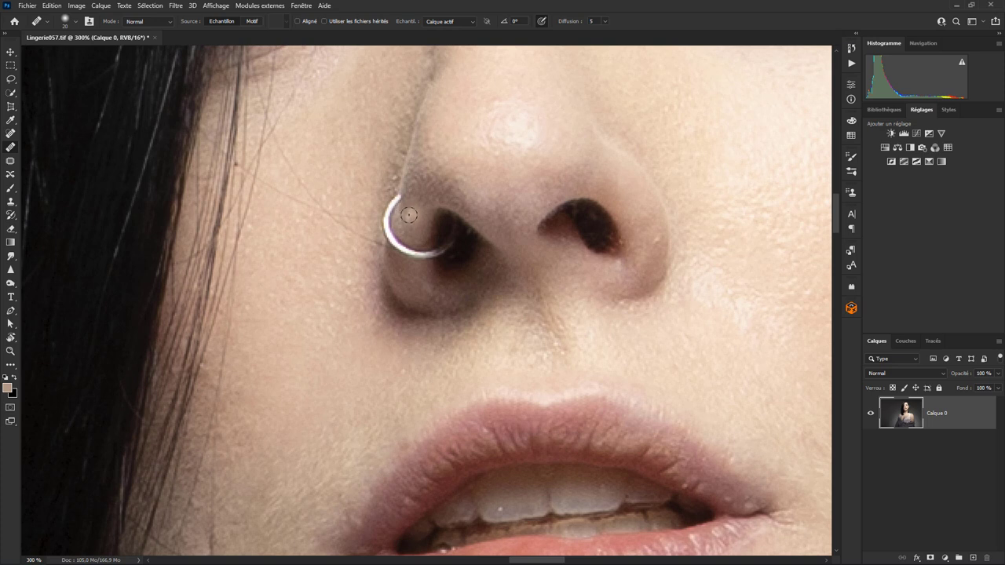
Step: Sample skin and heal along the nose ring's curve, then undo the stroke
{"action": "left_click", "coordinate": [417, 112], "text": "alt"}
{"action": "left_click_drag", "start_coordinate": [393, 198], "coordinate": [399, 244]}
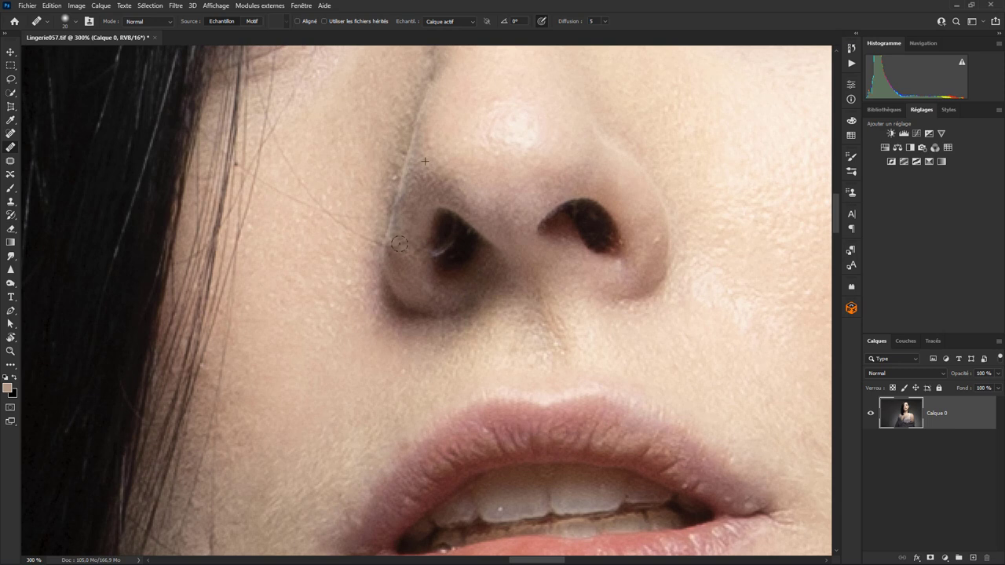
{"action": "key", "text": "ctrl+z"}
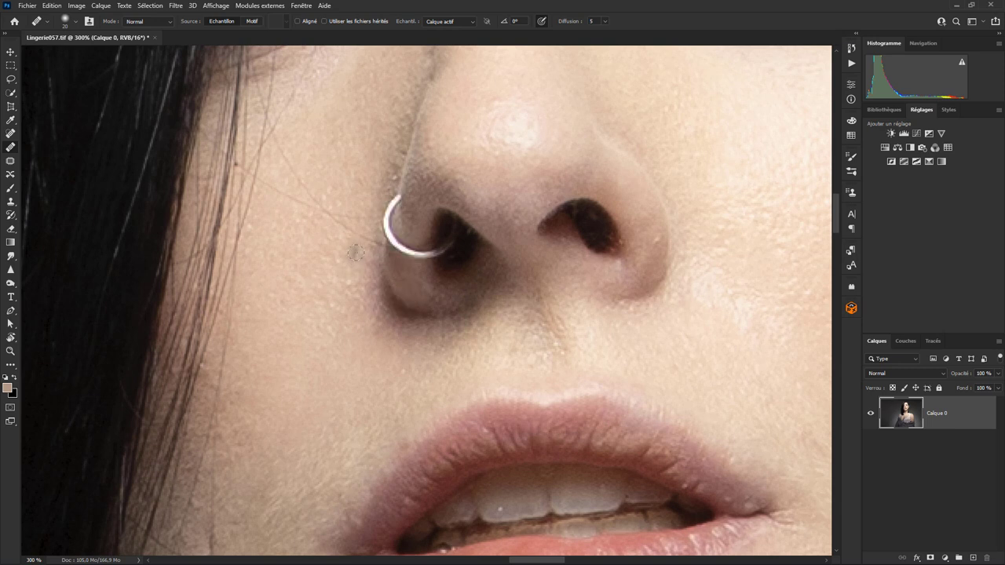
Step: Patch the outlined nose ring area with nearby clean skin and deselect
{"action": "key", "text": "shift+j"}
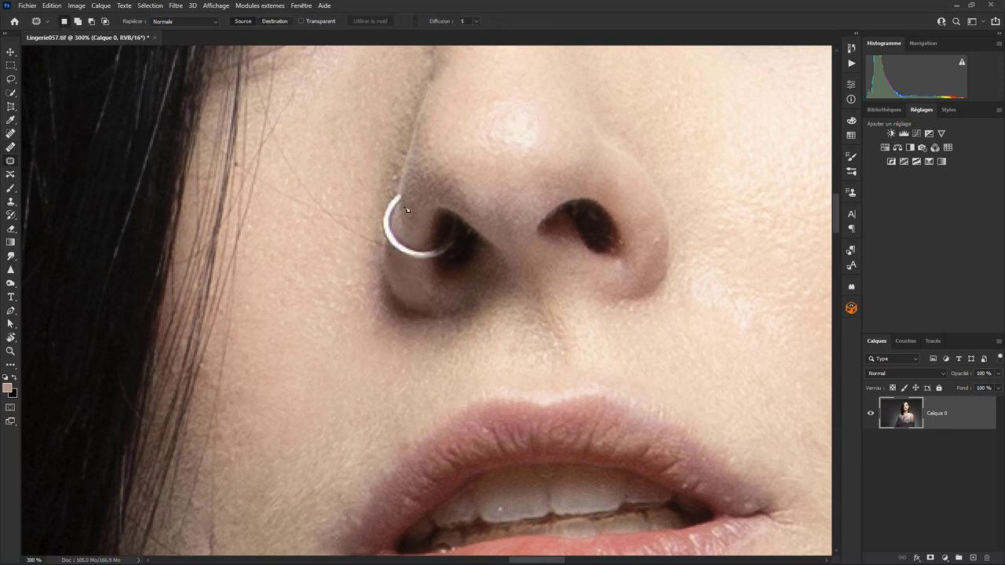
{"action": "mouse_move", "coordinate": [384, 203]}
{"action": "left_mouse_down"}
{"action": "mouse_move", "coordinate": [409, 211]}
{"action": "mouse_move", "coordinate": [412, 274]}
{"action": "left_mouse_up"}
{"action": "left_click_drag", "start_coordinate": [412, 274], "coordinate": [385, 186]}
{"action": "left_click_drag", "start_coordinate": [406, 228], "coordinate": [431, 144]}
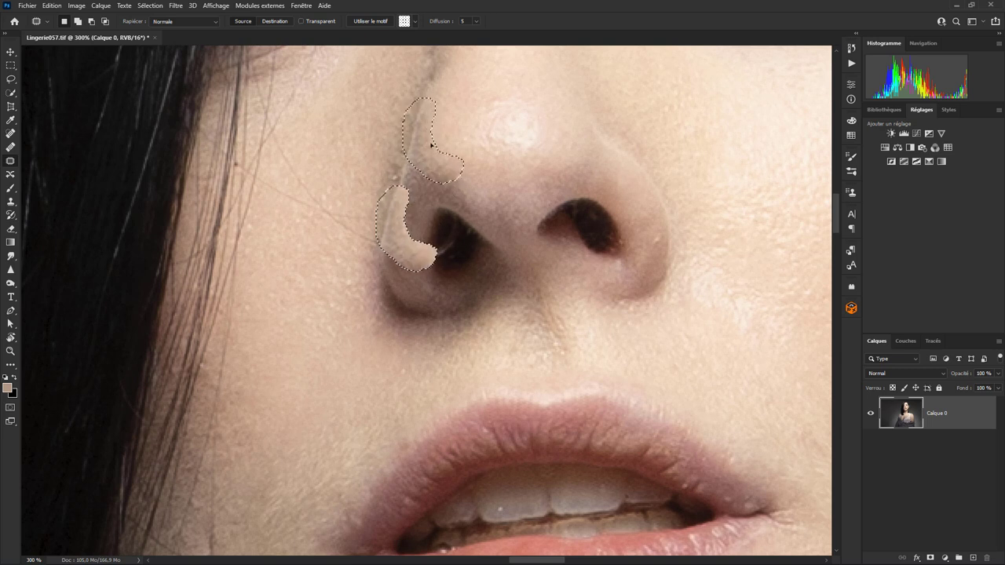
{"action": "key", "text": "ctrl+d"}
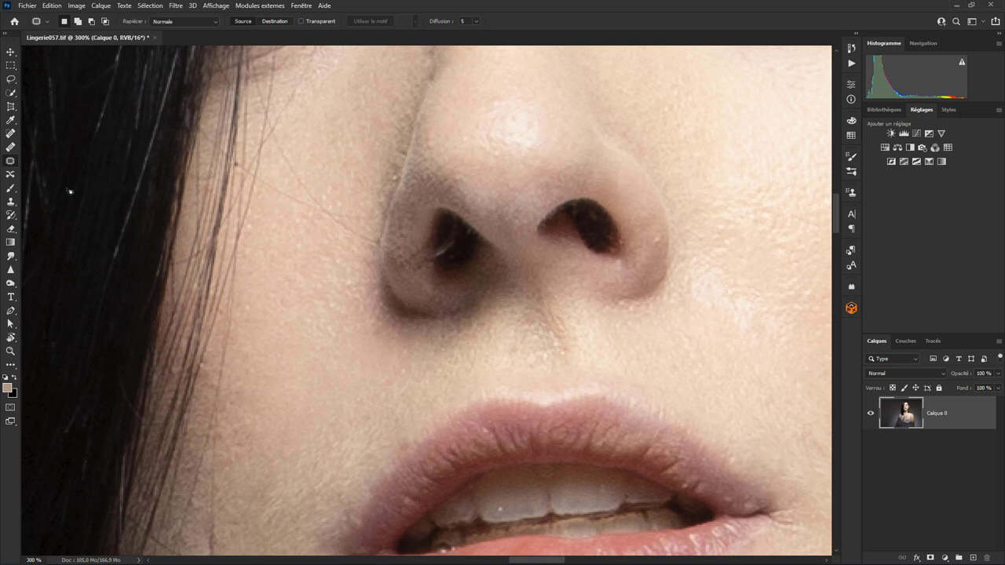
{"action": "left_click", "coordinate": [12, 147]}
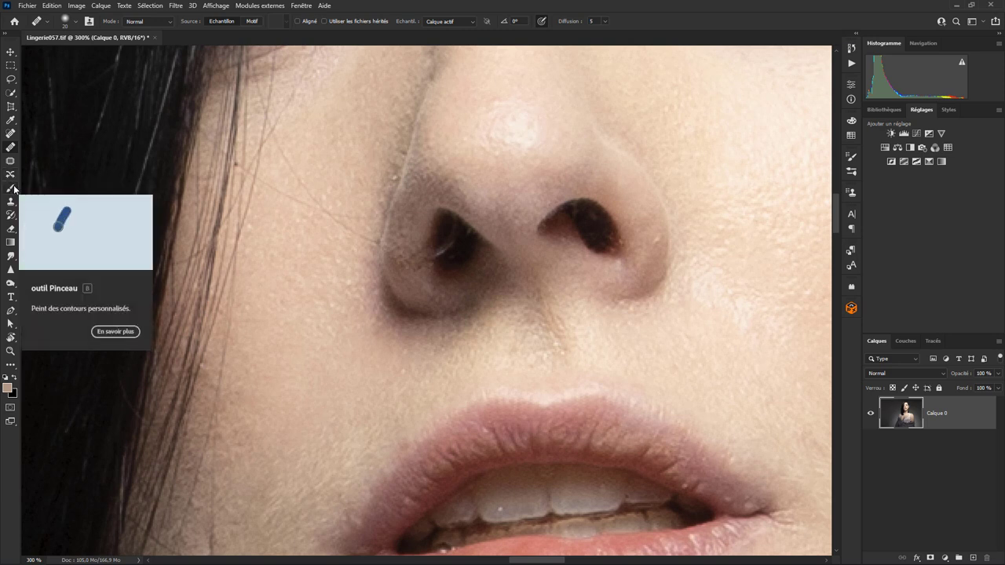
{"action": "left_click_drag", "start_coordinate": [14, 188], "coordinate": [43, 190]}
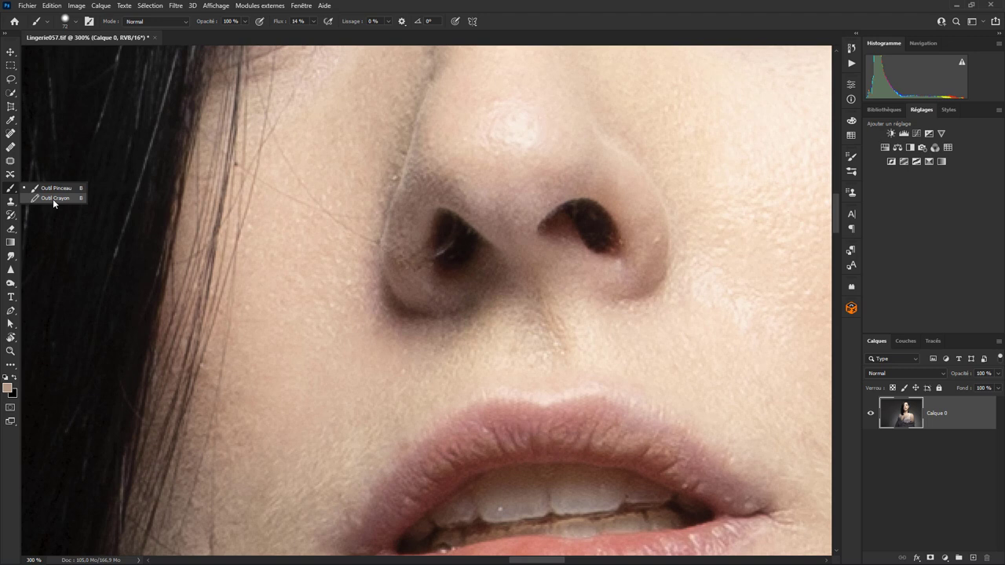
{"action": "left_click", "coordinate": [11, 203]}
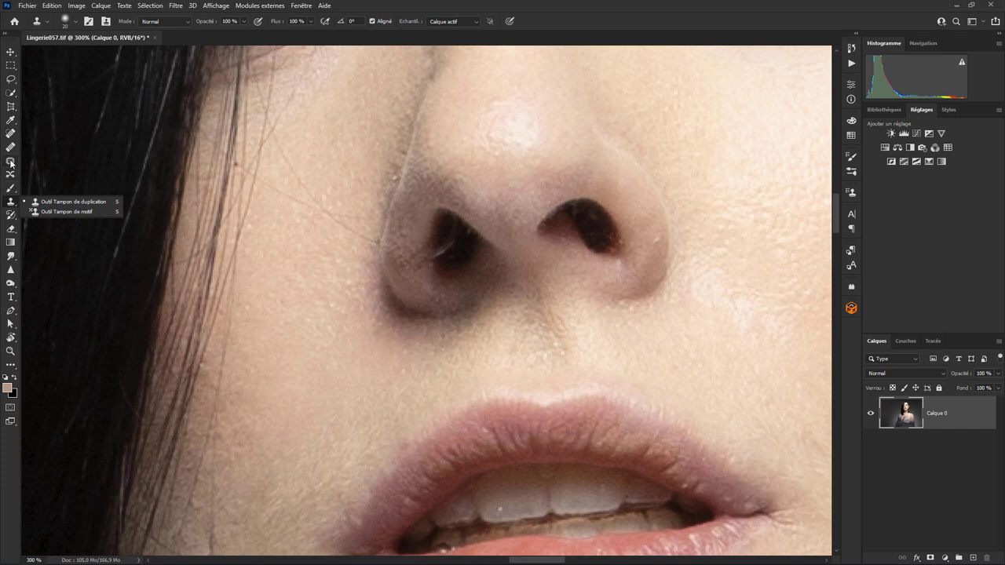
{"action": "left_click", "coordinate": [10, 218]}
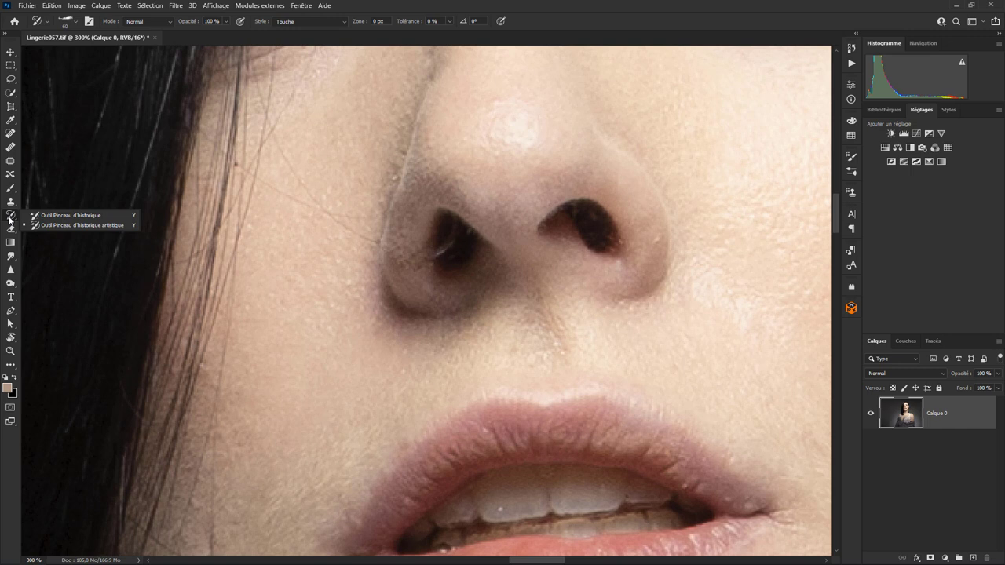
{"action": "left_click", "coordinate": [12, 231]}
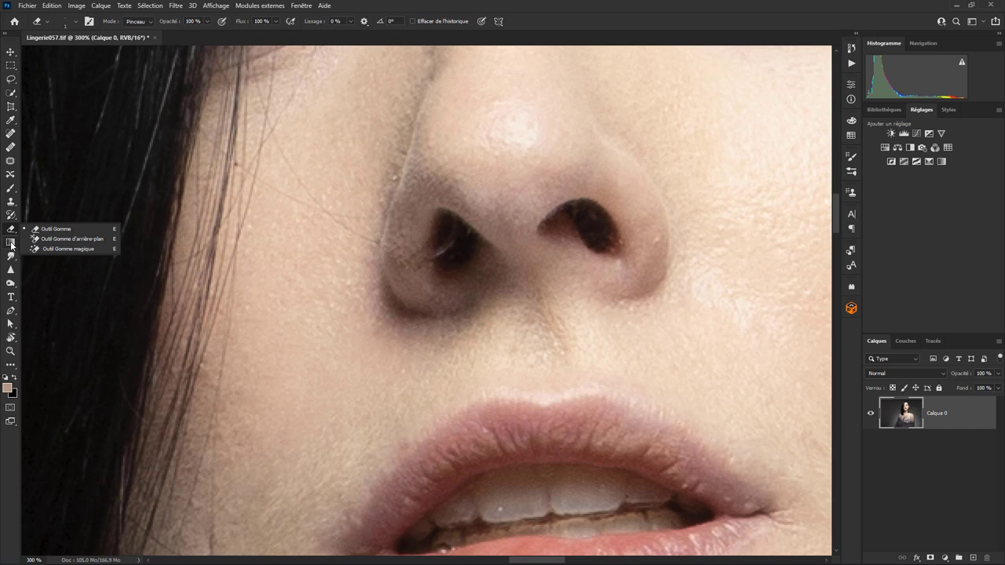
{"action": "left_click", "coordinate": [12, 257]}
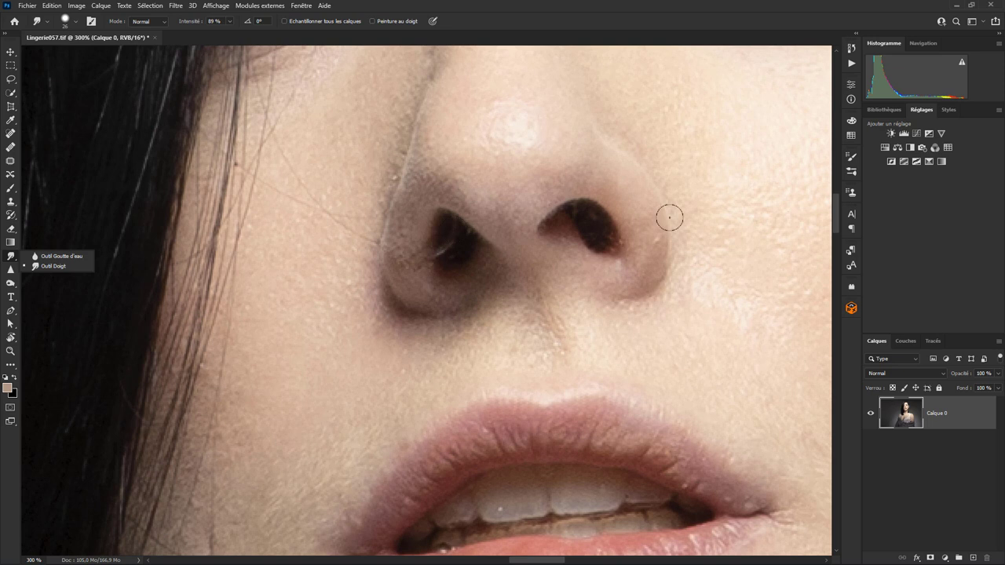
Step: Blur the left nostril's edge, then smudge the right nostril and undo the streak
{"action": "left_click", "coordinate": [66, 260]}
{"action": "left_click_drag", "start_coordinate": [388, 248], "coordinate": [399, 241]}
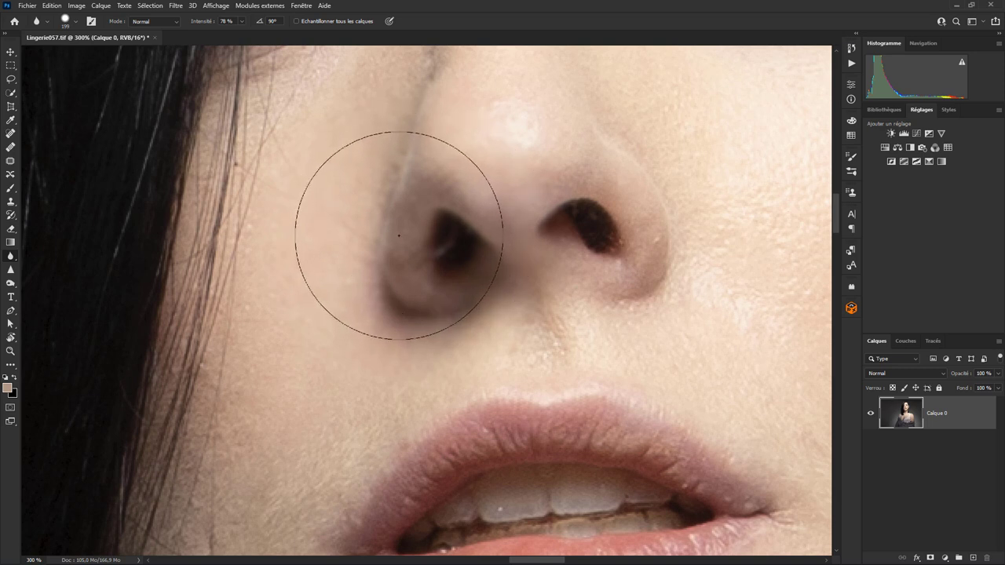
{"action": "right_click", "coordinate": [13, 255]}
{"action": "left_click", "coordinate": [47, 266]}
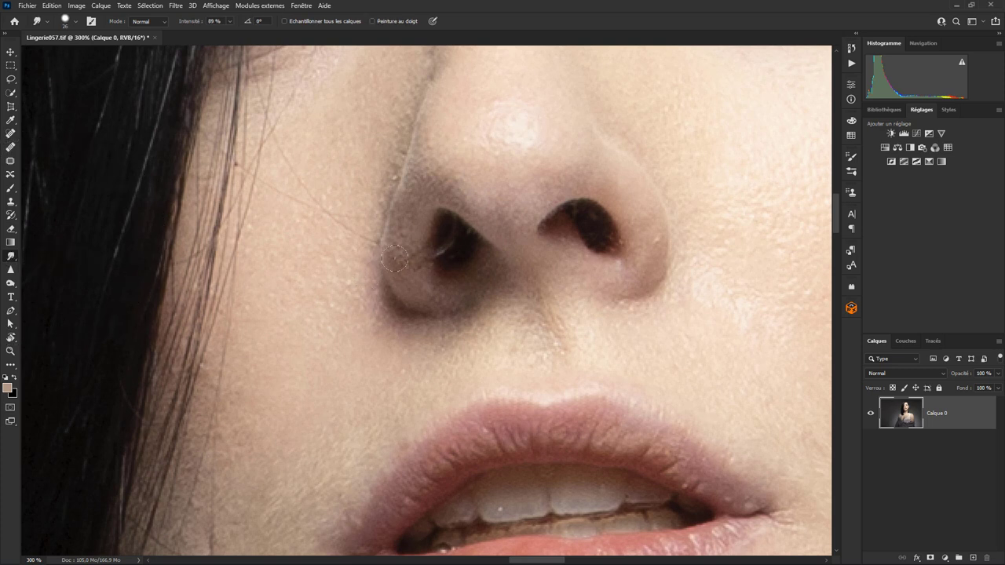
{"action": "left_click_drag", "start_coordinate": [580, 236], "coordinate": [657, 324]}
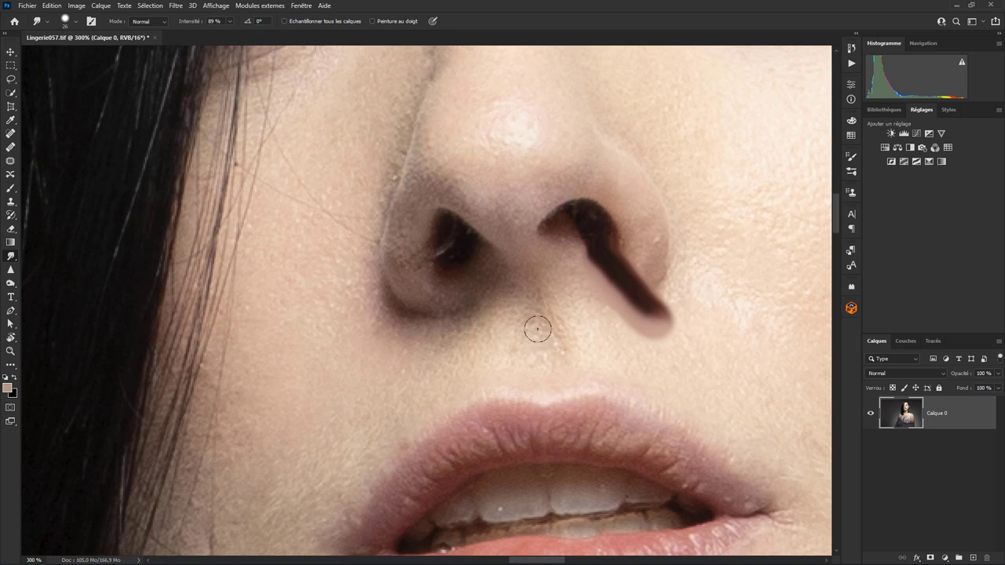
{"action": "key", "text": "ctrl+z"}
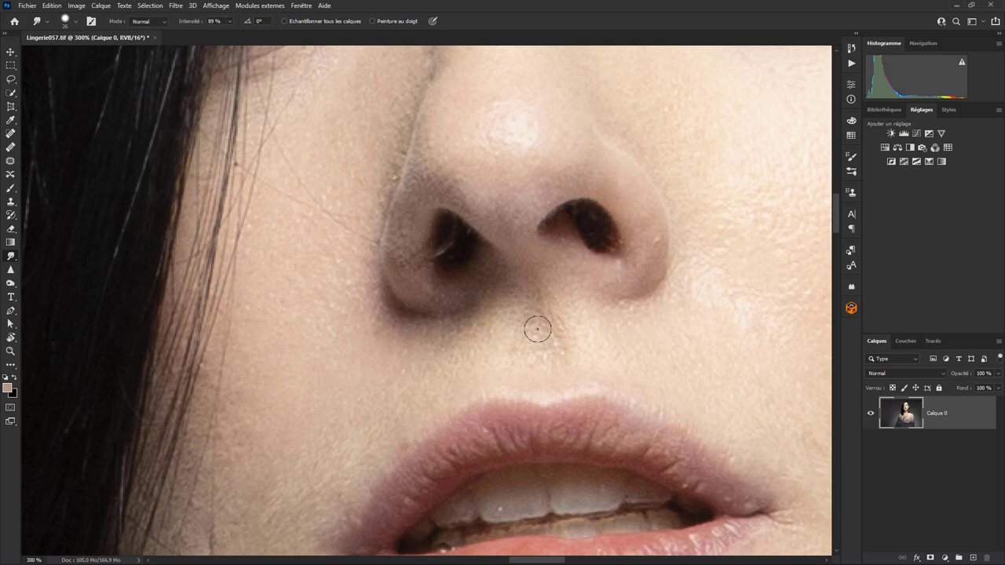
{"action": "left_click", "coordinate": [12, 270]}
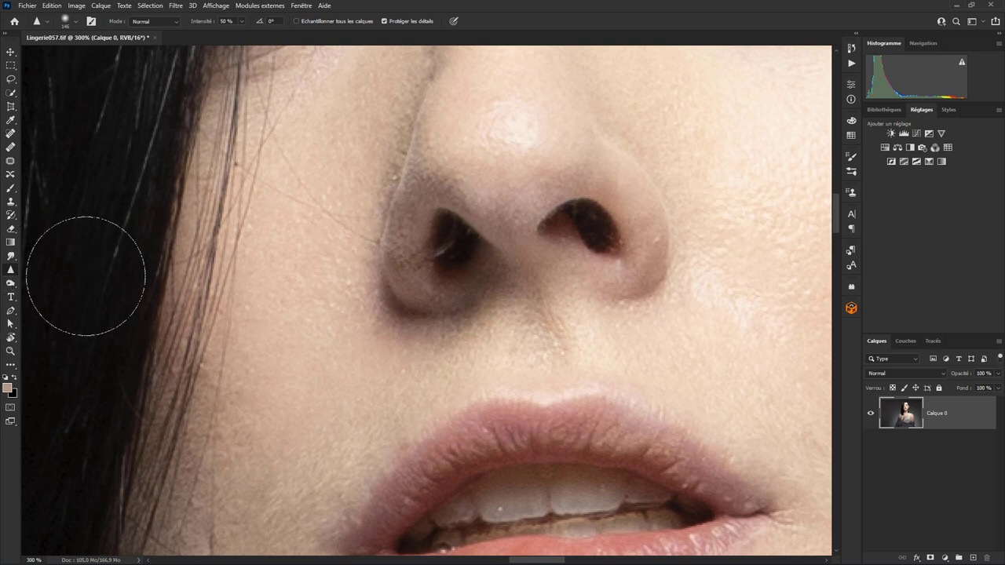
Step: Undo the patch to bring back the nose ring and zoom out to 50%
{"action": "key", "text": "ctrl+z"}
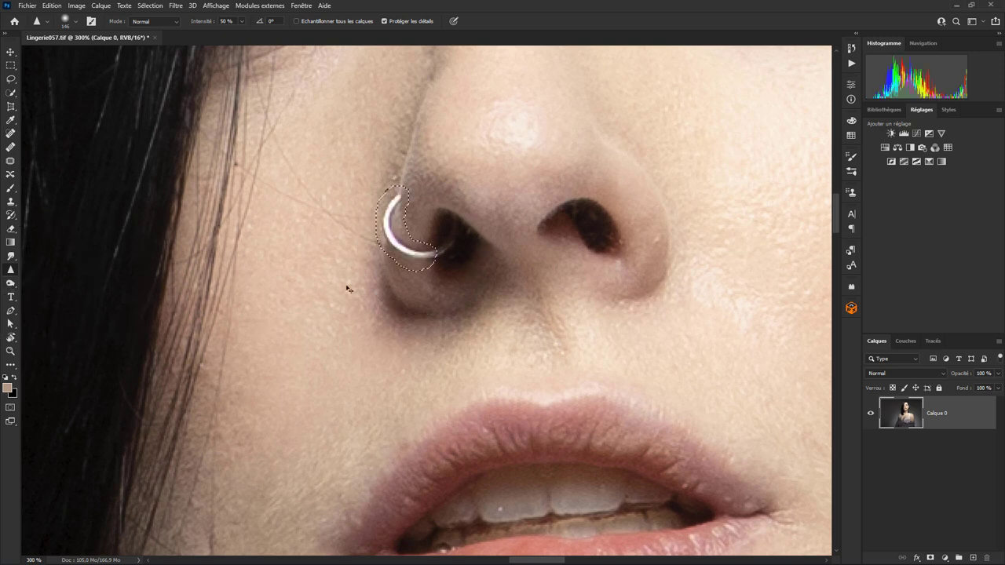
{"action": "key", "text": "ctrl+minus"}
{"action": "key", "text": "ctrl+minus"}
{"action": "key", "text": "ctrl+minus"}
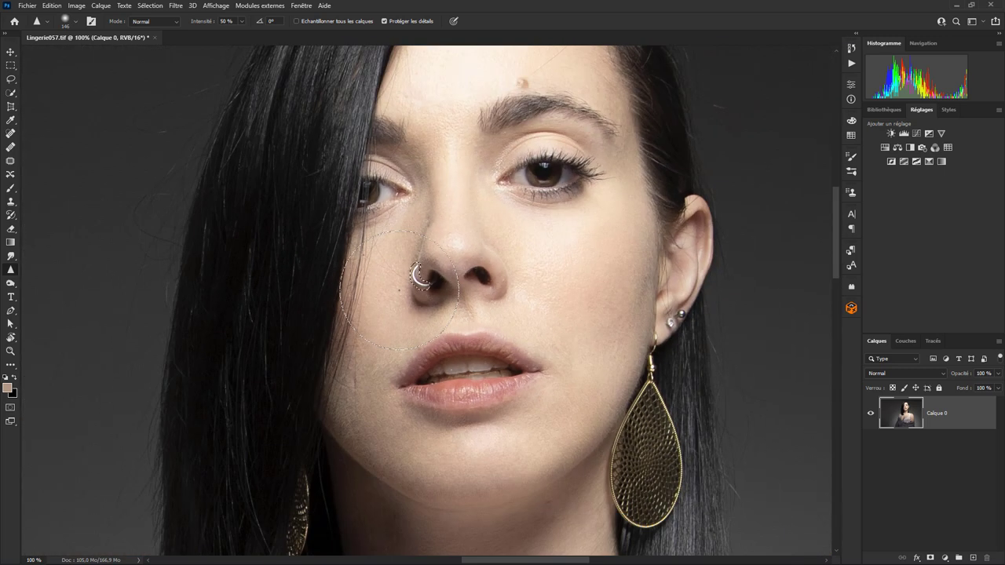
{"action": "key", "text": "ctrl+minus"}
{"action": "key", "text": "ctrl+minus"}
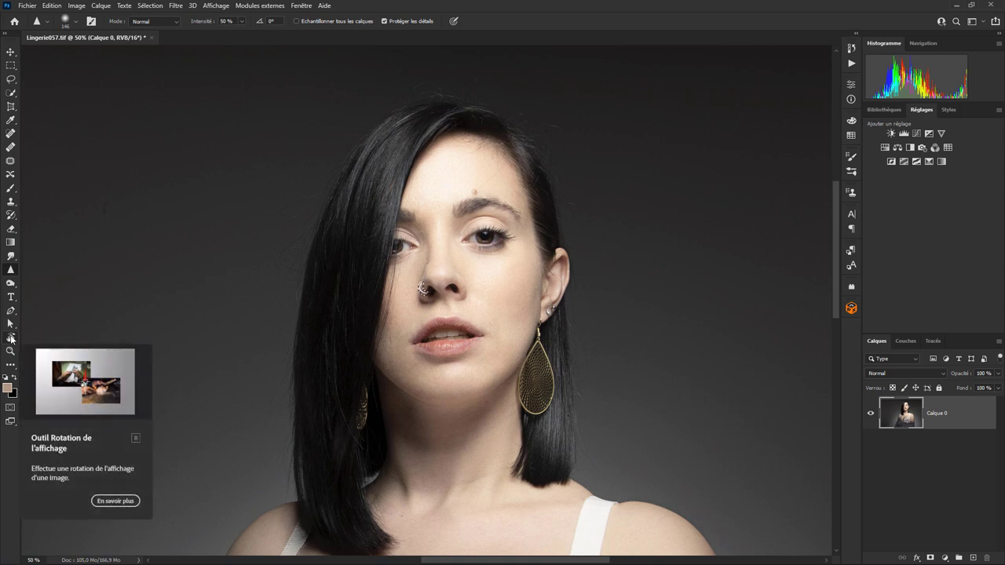
{"action": "left_click", "coordinate": [51, 338]}
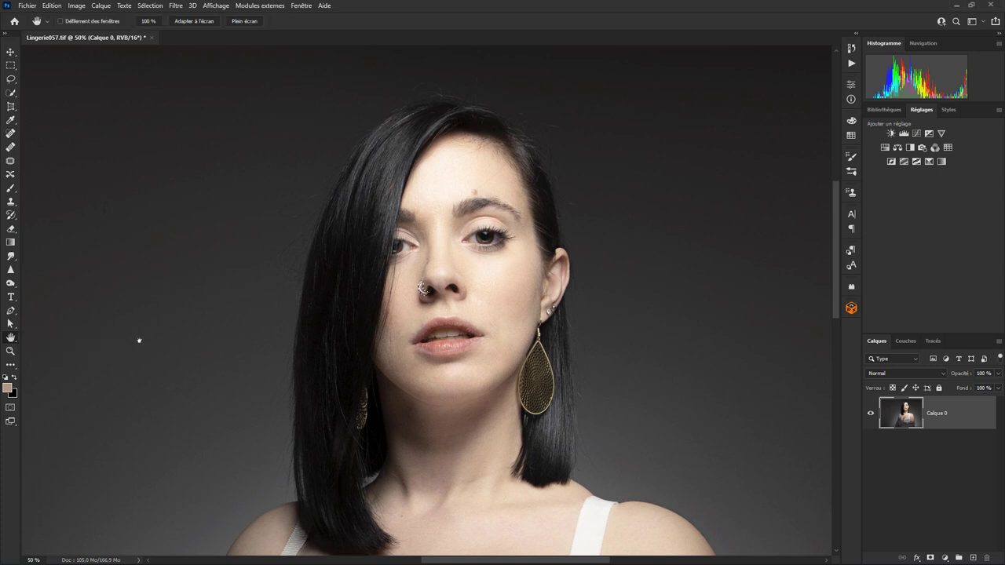
{"action": "left_click", "coordinate": [11, 340]}
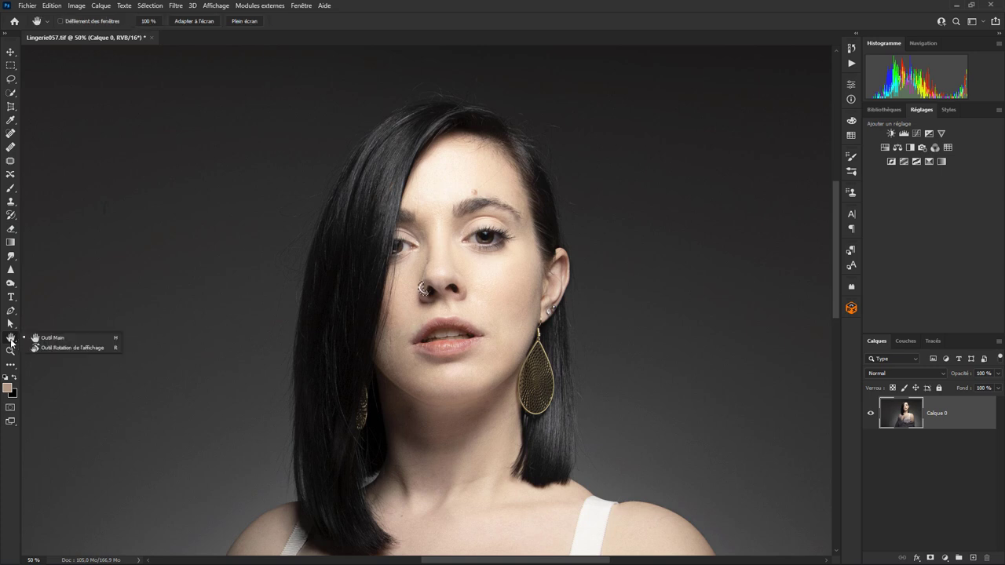
{"action": "left_click", "coordinate": [56, 347]}
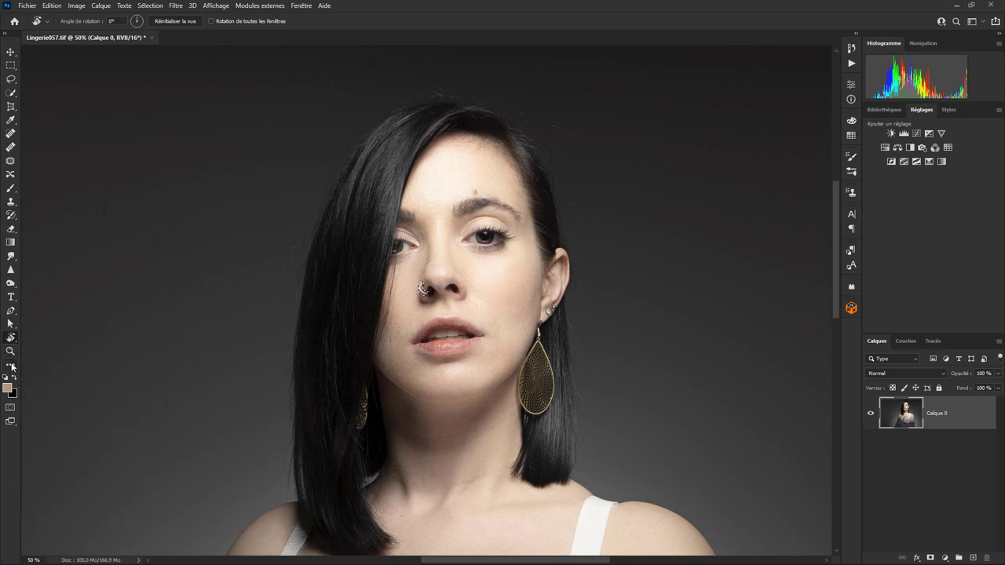
{"action": "left_click", "coordinate": [13, 367]}
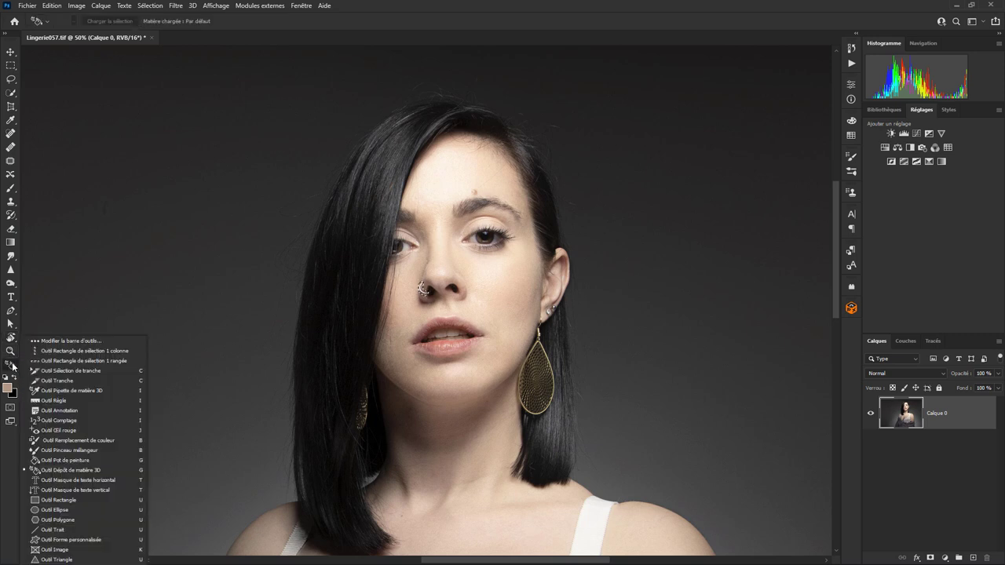
{"action": "scroll", "coordinate": [109, 439], "scroll_direction": "down", "scroll_amount": 1}
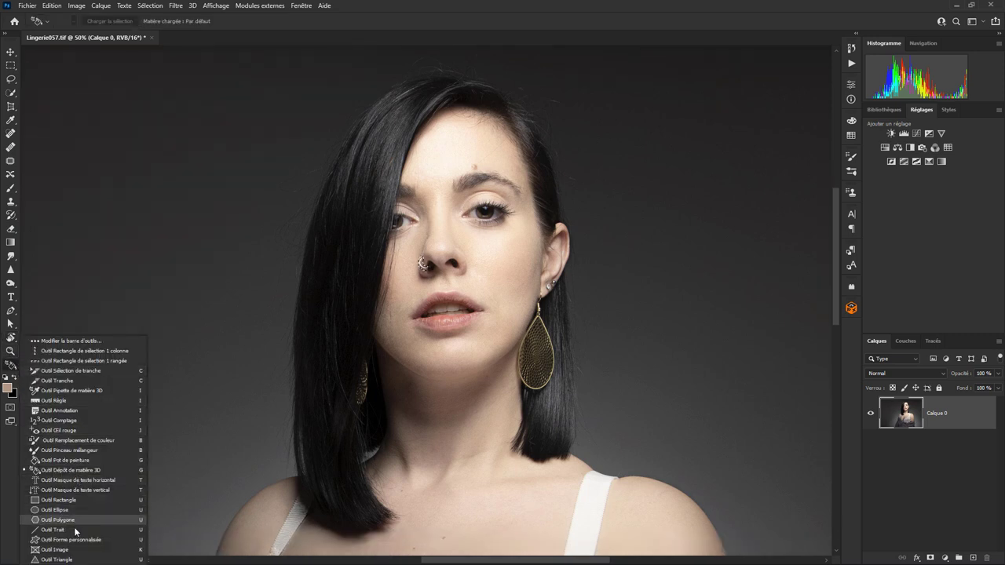
{"action": "scroll", "coordinate": [74, 491], "scroll_direction": "down", "scroll_amount": 1}
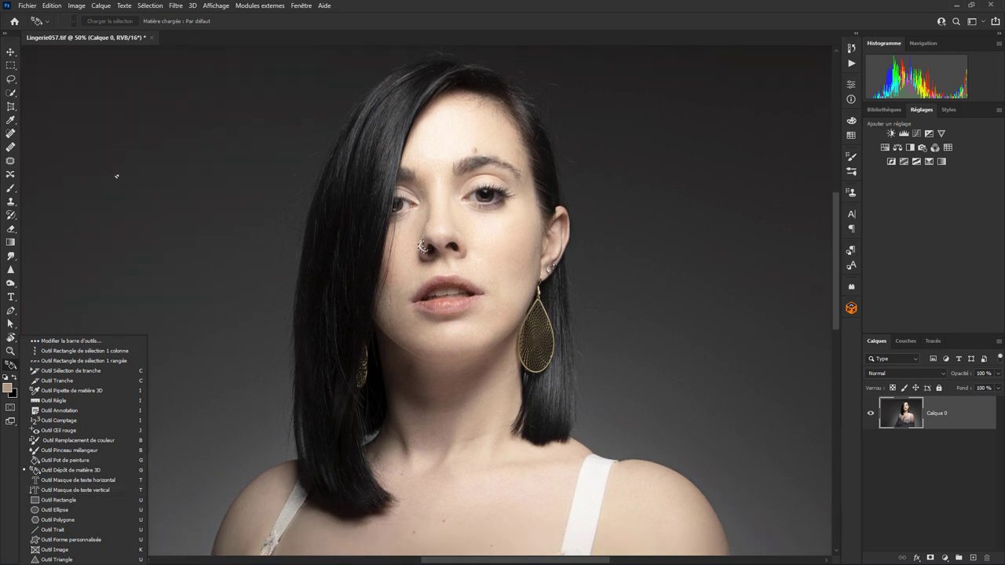
{"action": "left_click", "coordinate": [183, 278]}
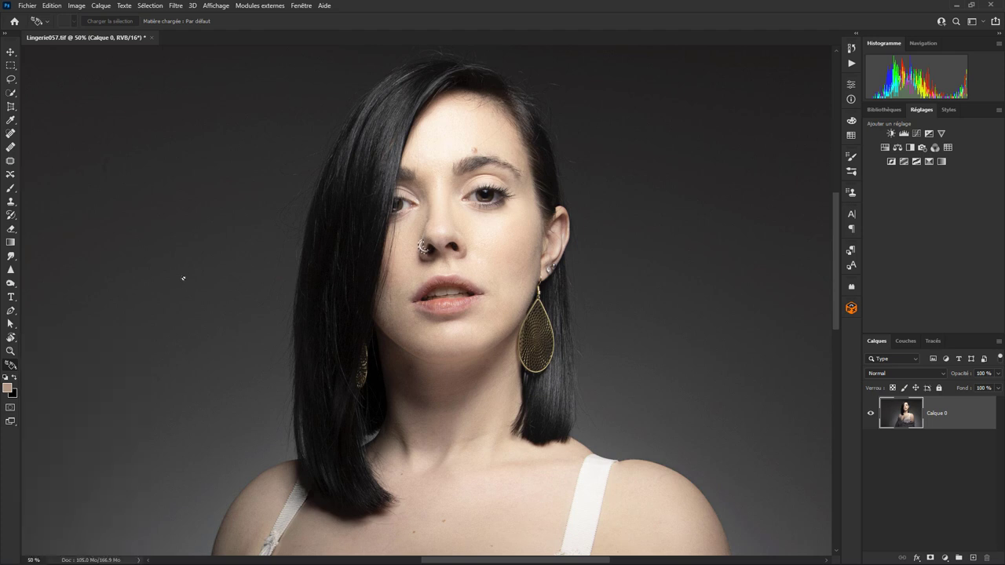